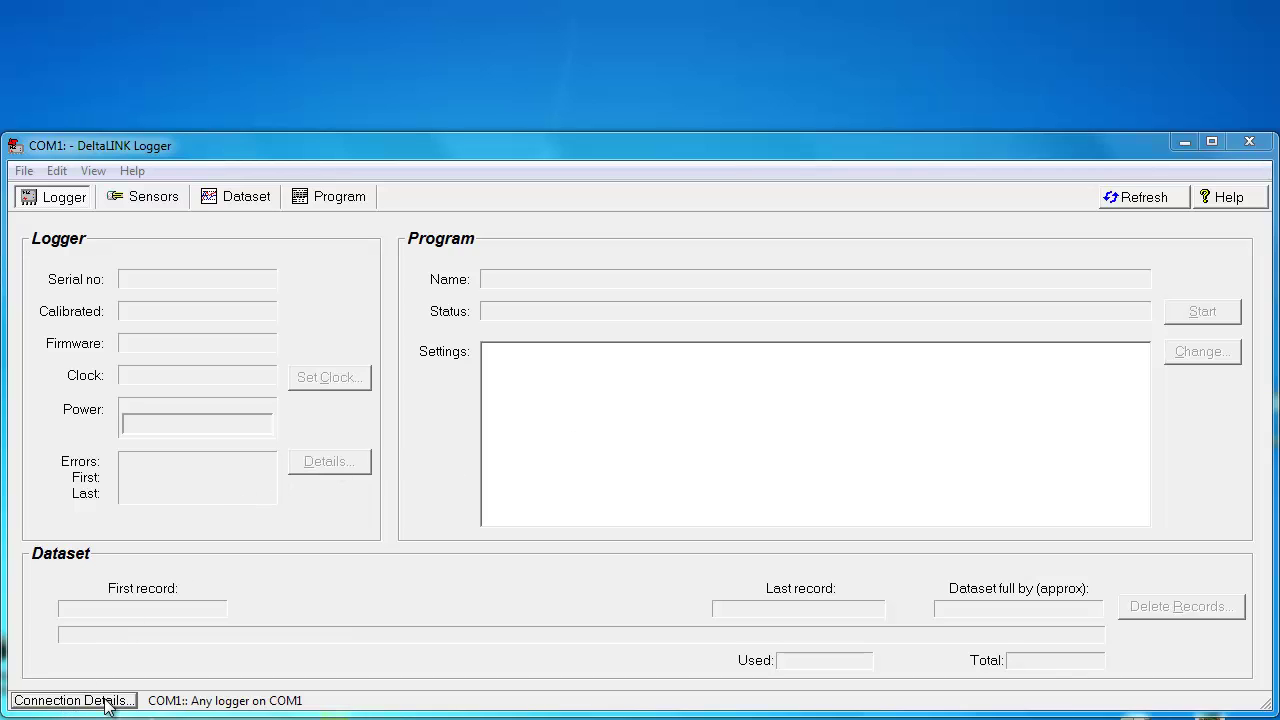
- Add a new logger connection named GP2 Simulator that connects using Simulator
click(70, 700)
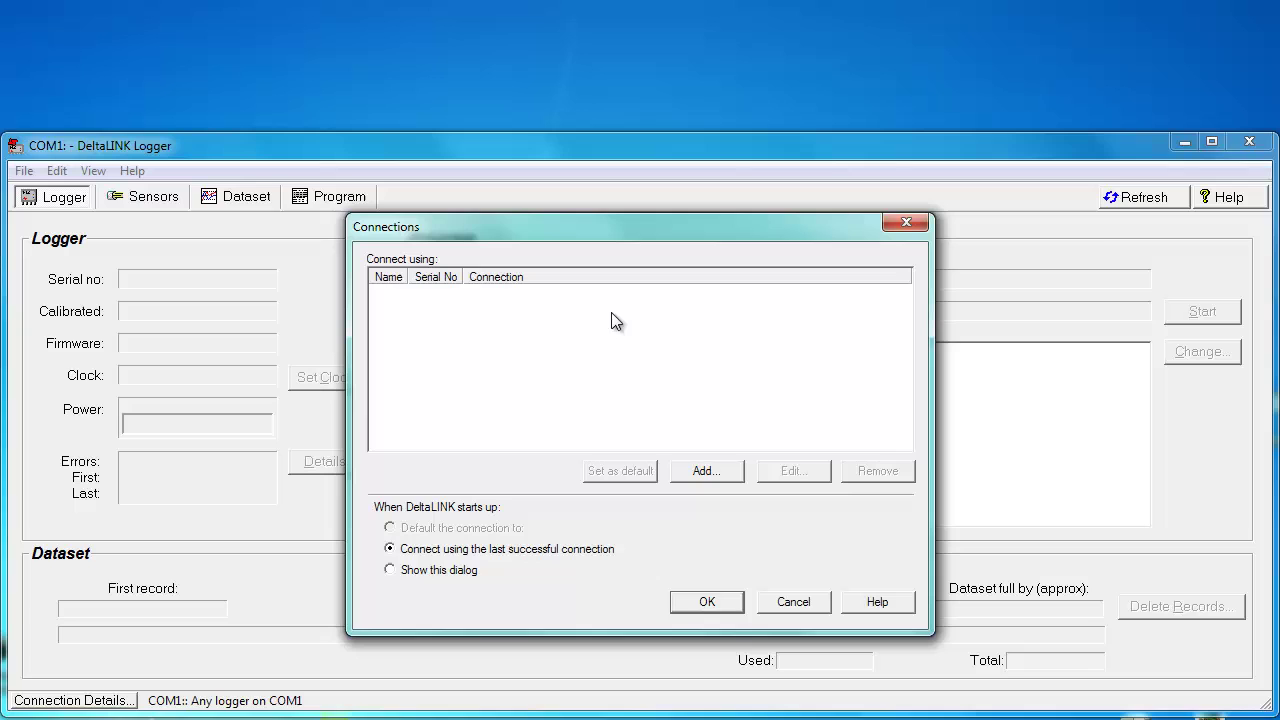
click(706, 471)
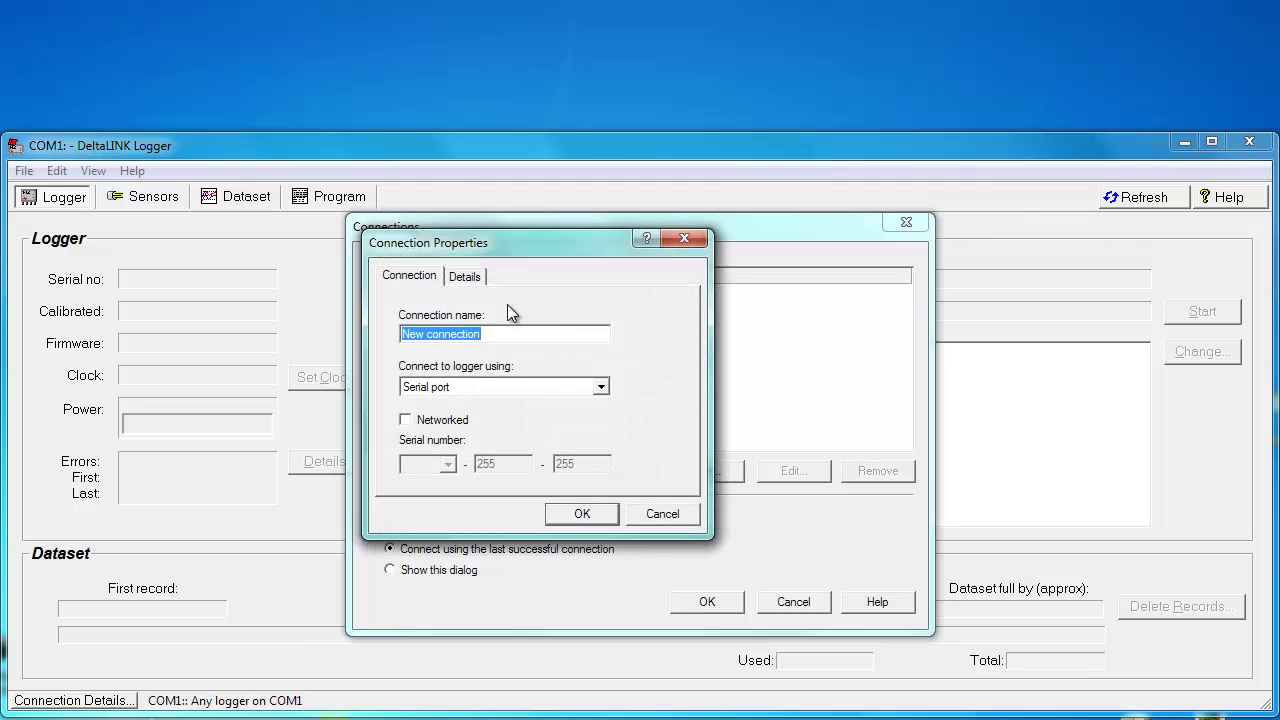
text(GP2 Simulator)
click(604, 388)
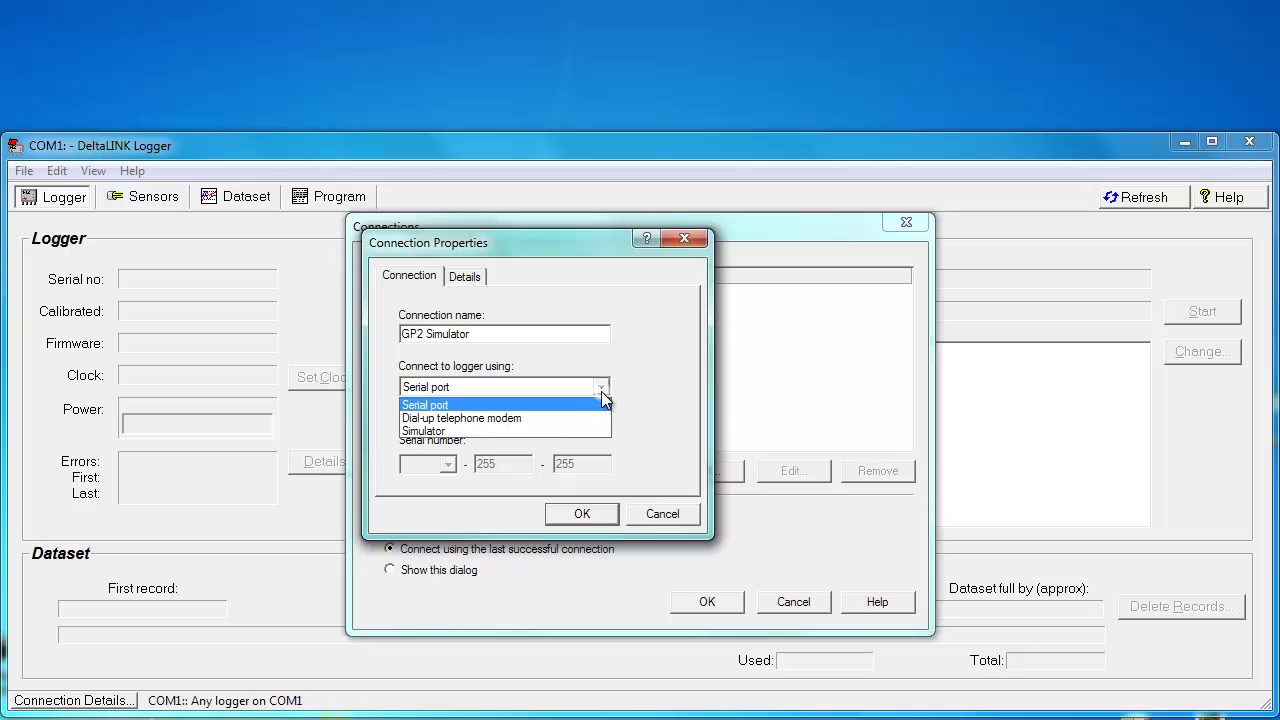
click(537, 429)
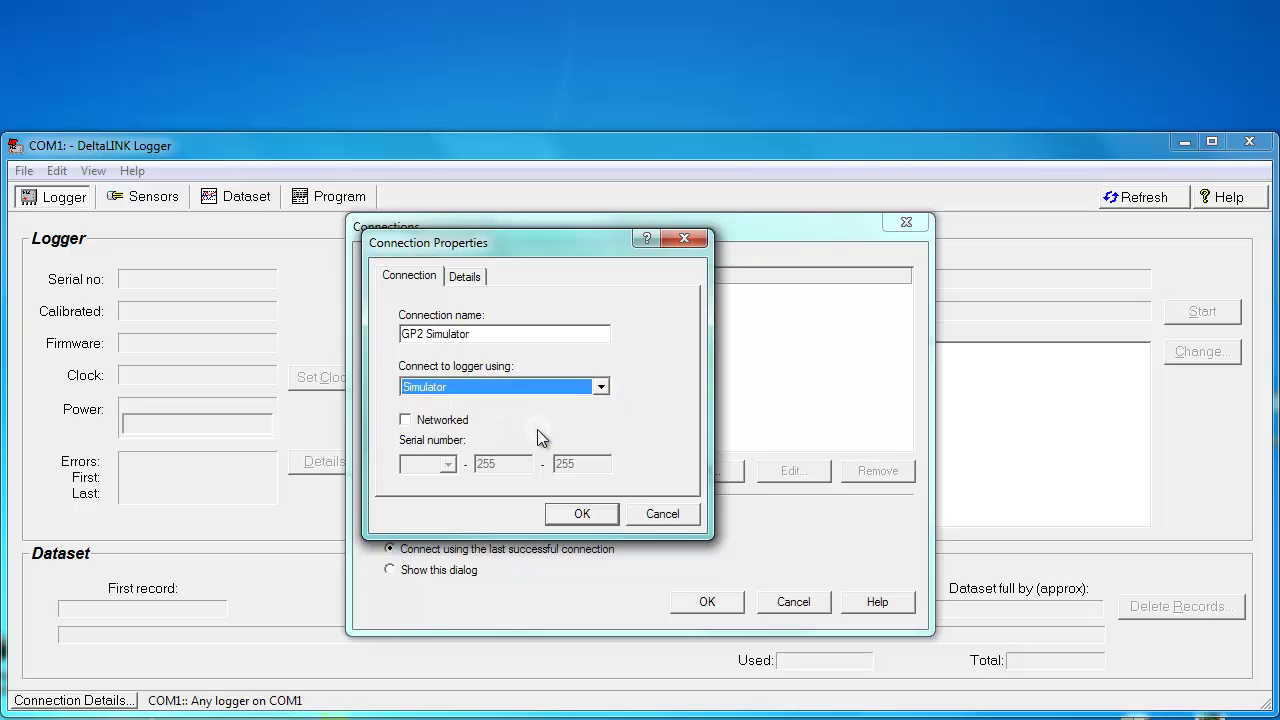
- Select GP2 simulator as the simulator model and connect to the logger through the GP2 Simulator connection
click(474, 280)
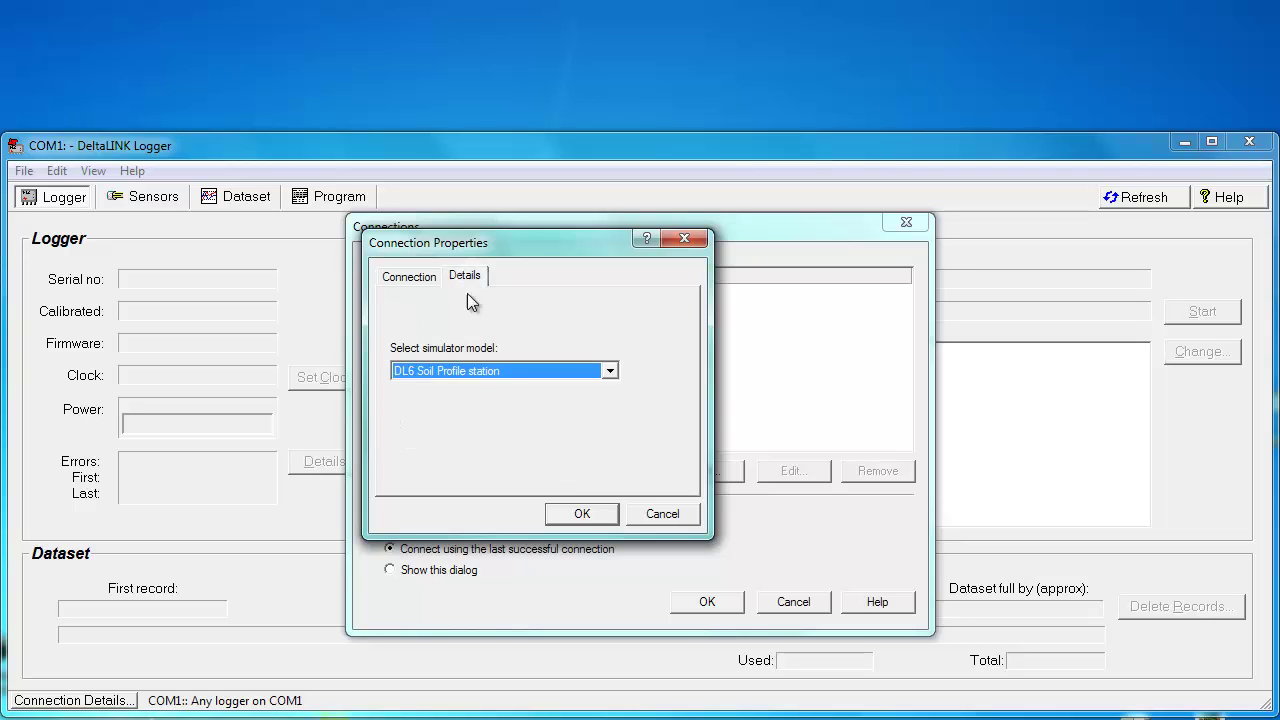
click(610, 372)
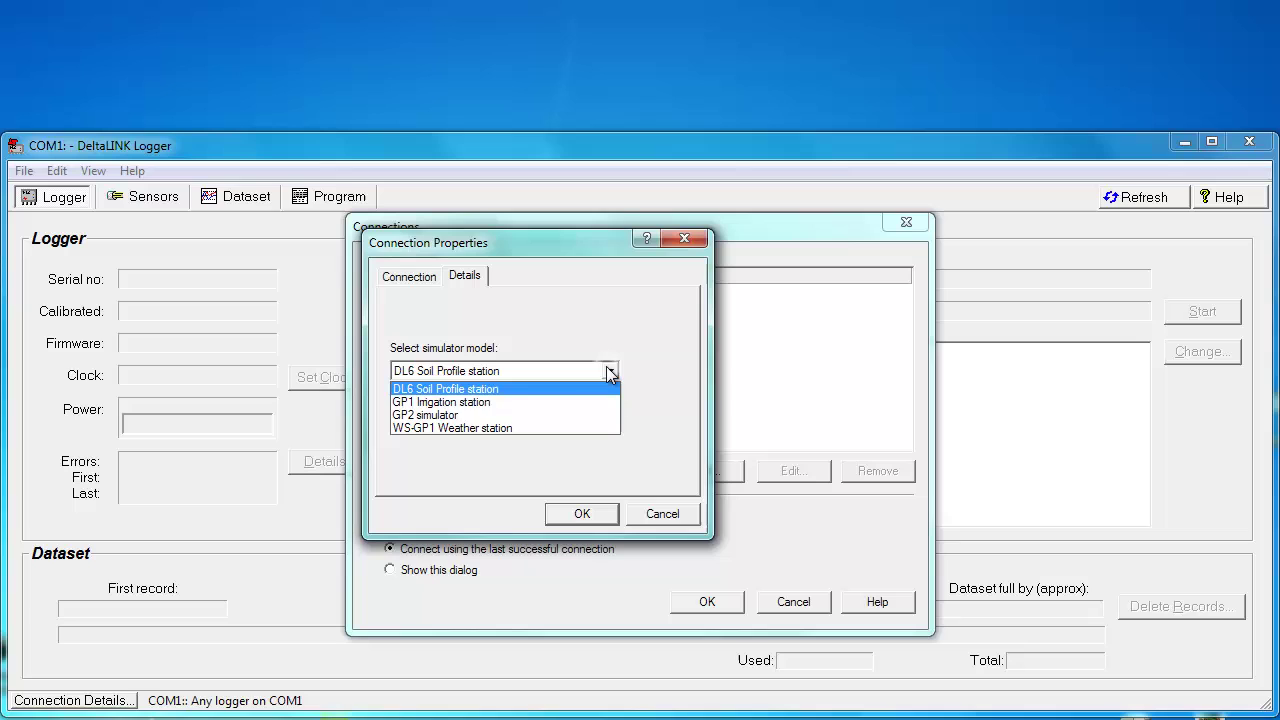
click(540, 419)
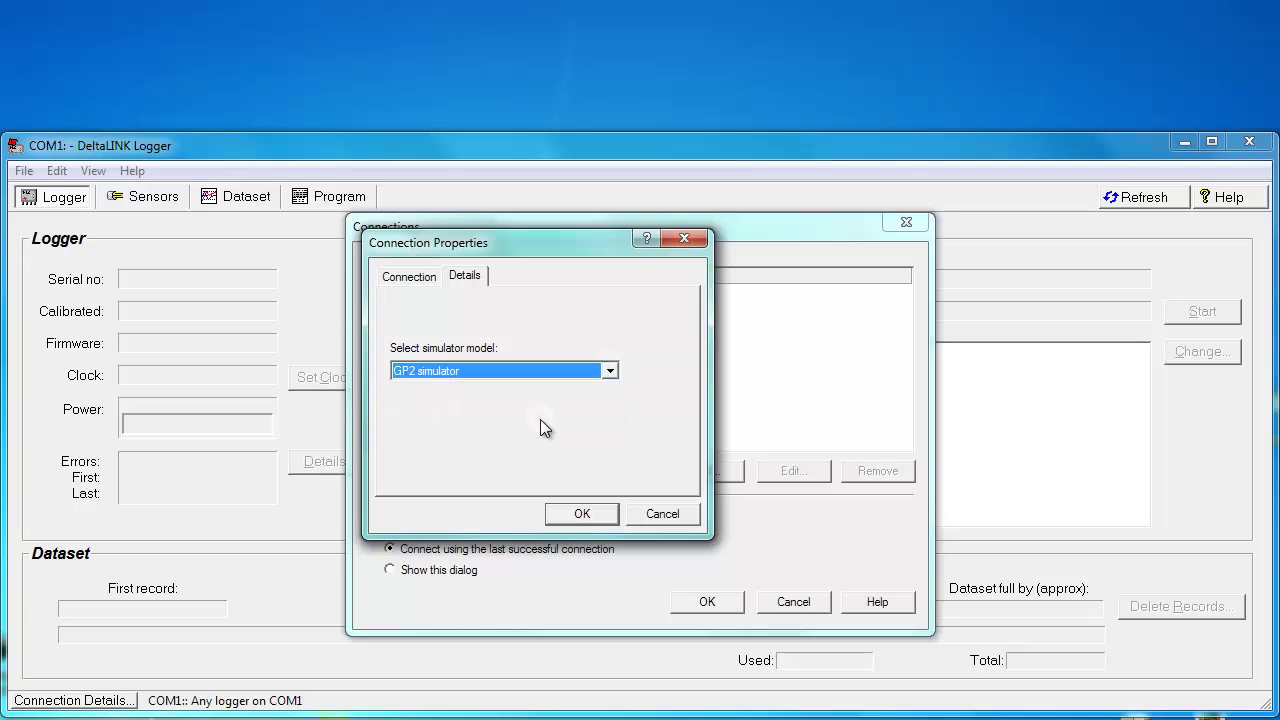
click(575, 512)
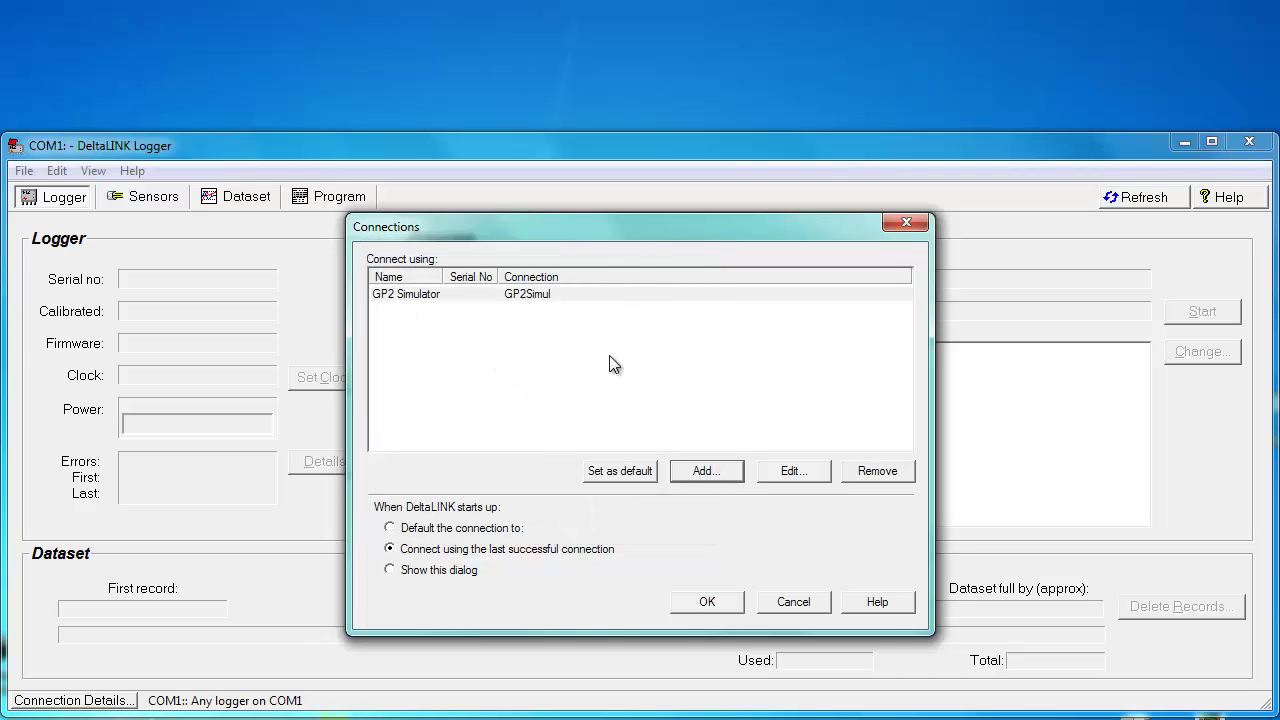
click(452, 294)
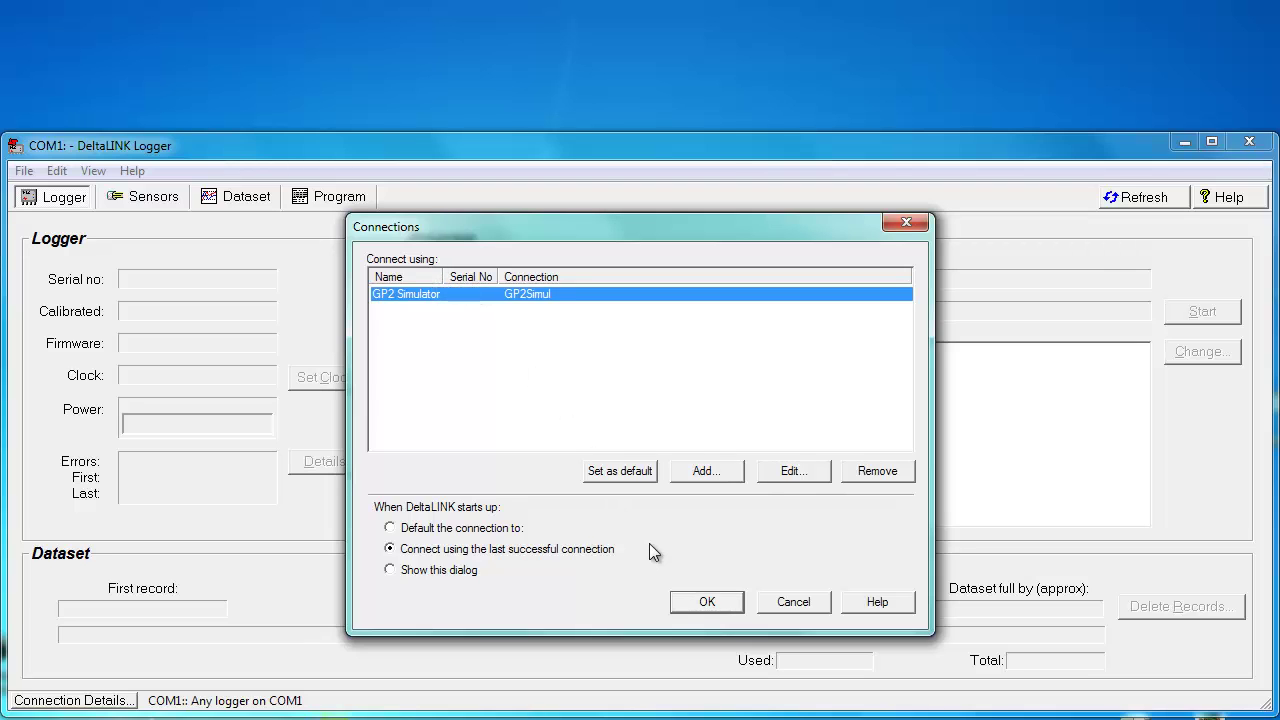
click(700, 601)
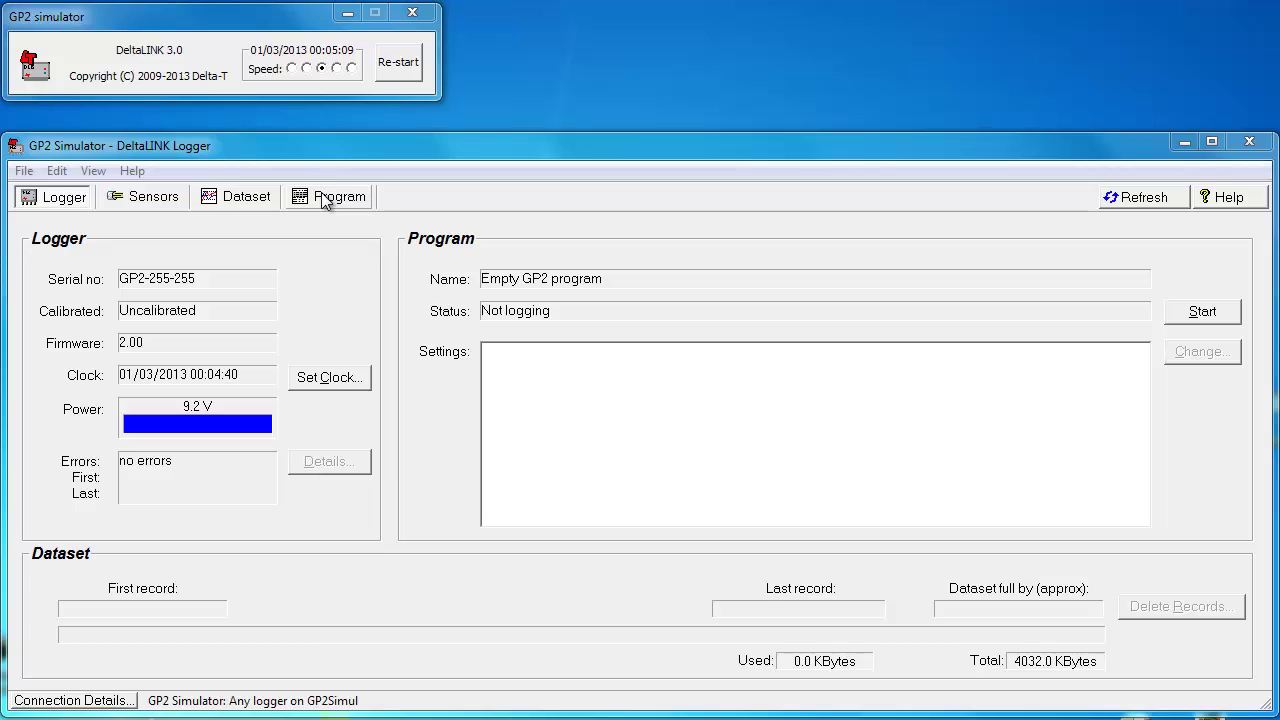
click(26, 172)
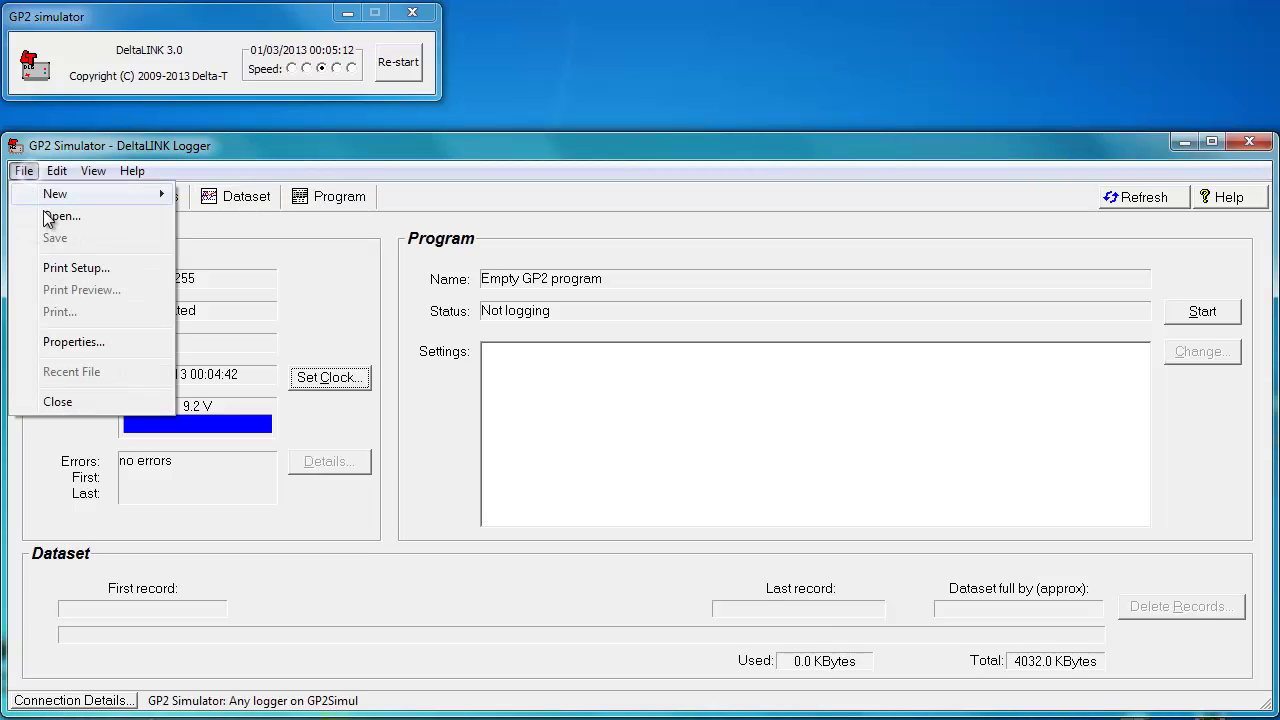
click(362, 238)
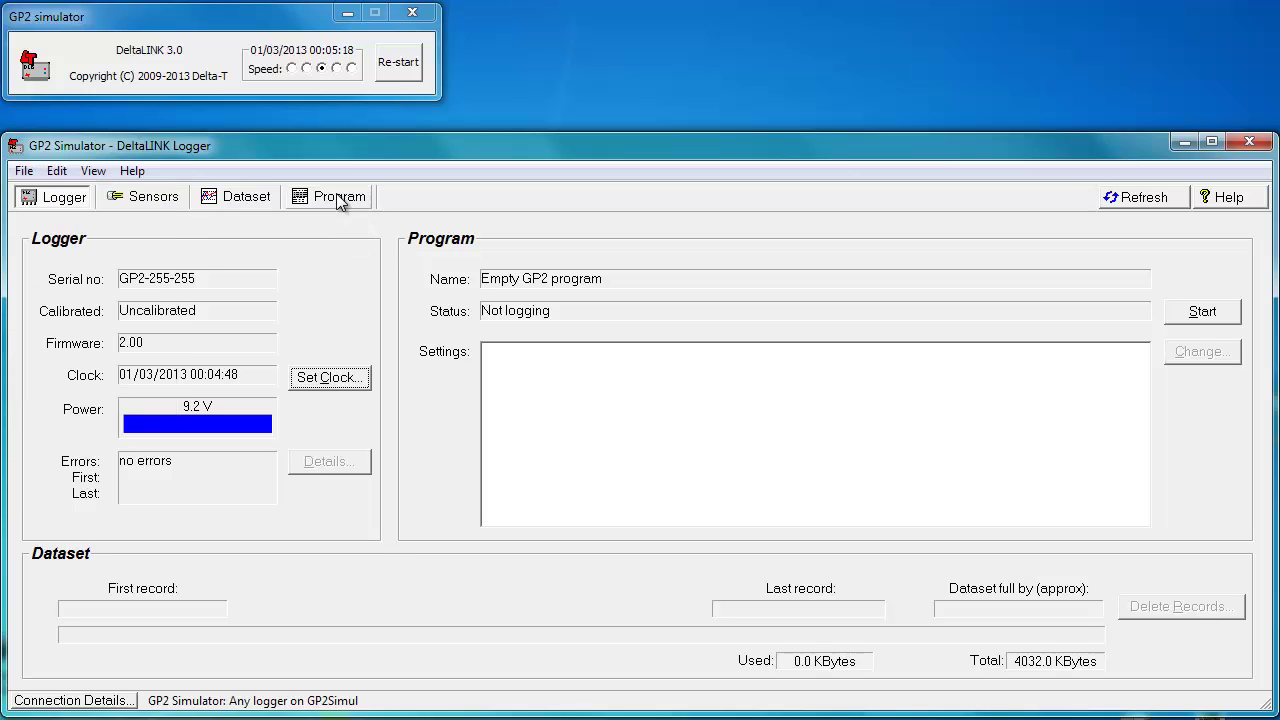
- Make the logger's program editable and import the sample program GP2 intro series - Tutorial 6 - Scripts.pg6 from the GP2 multi-function programs folder
click(340, 198)
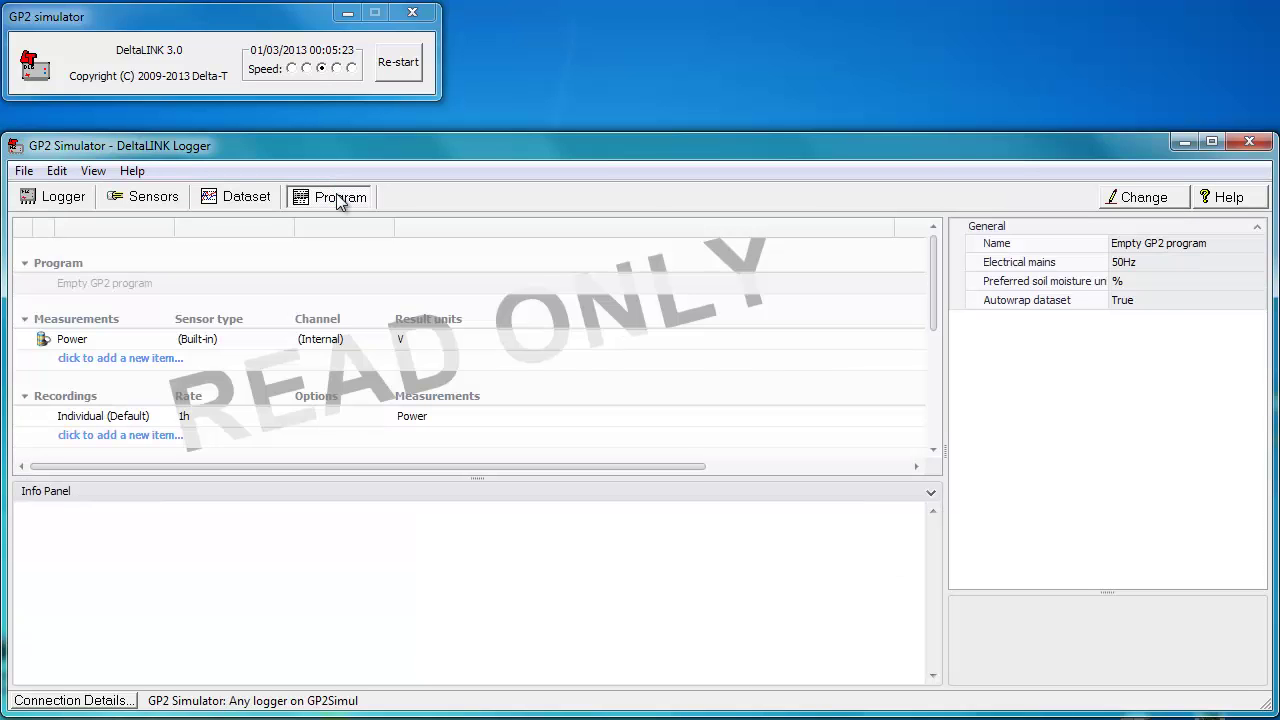
click(1145, 198)
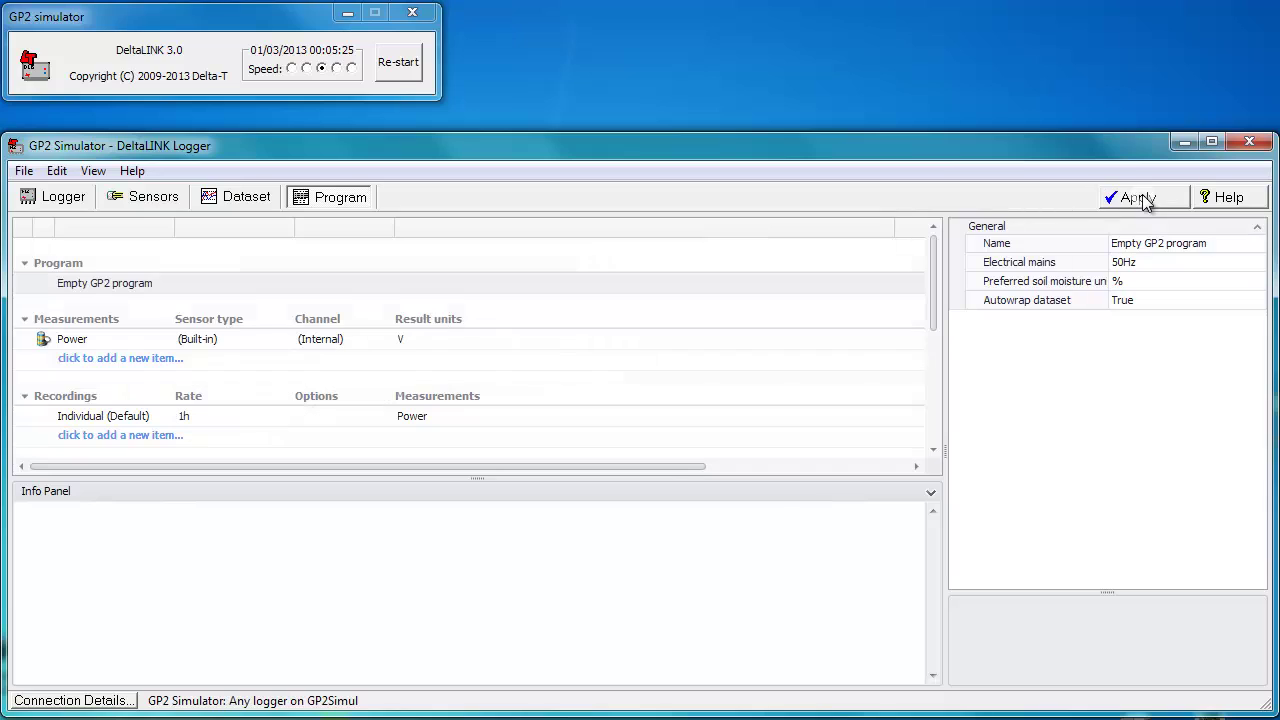
click(56, 170)
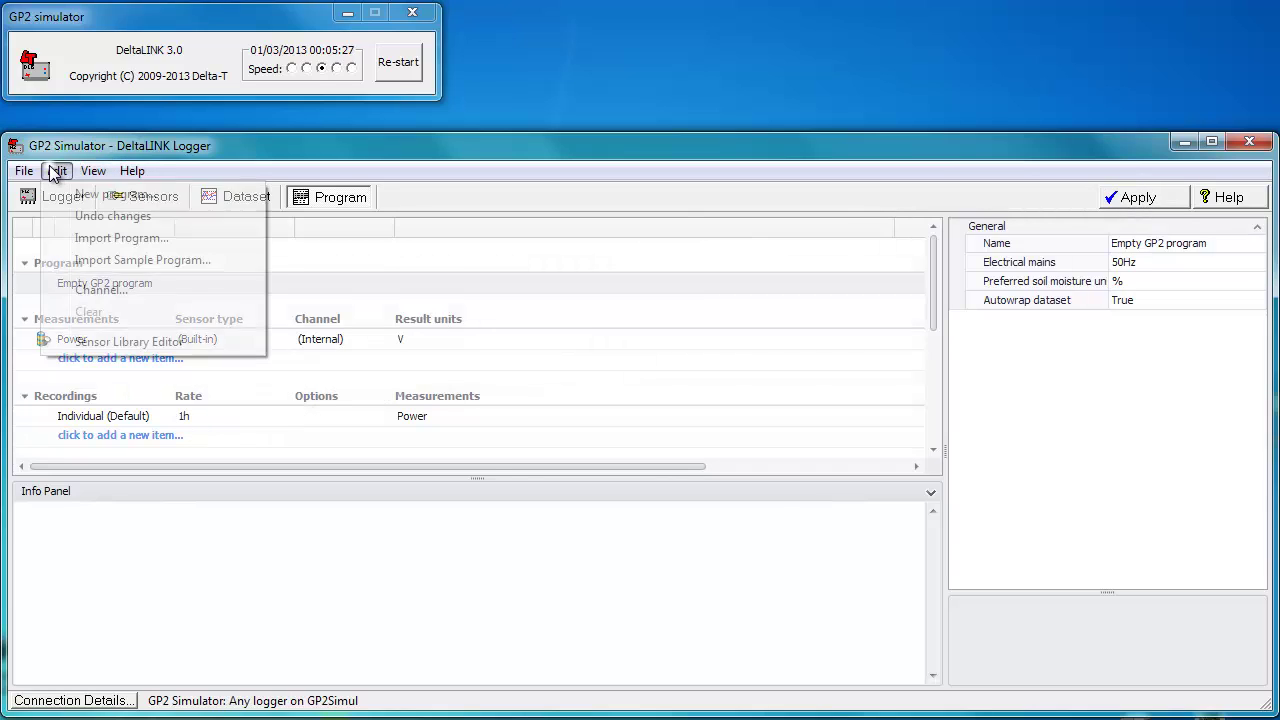
click(90, 260)
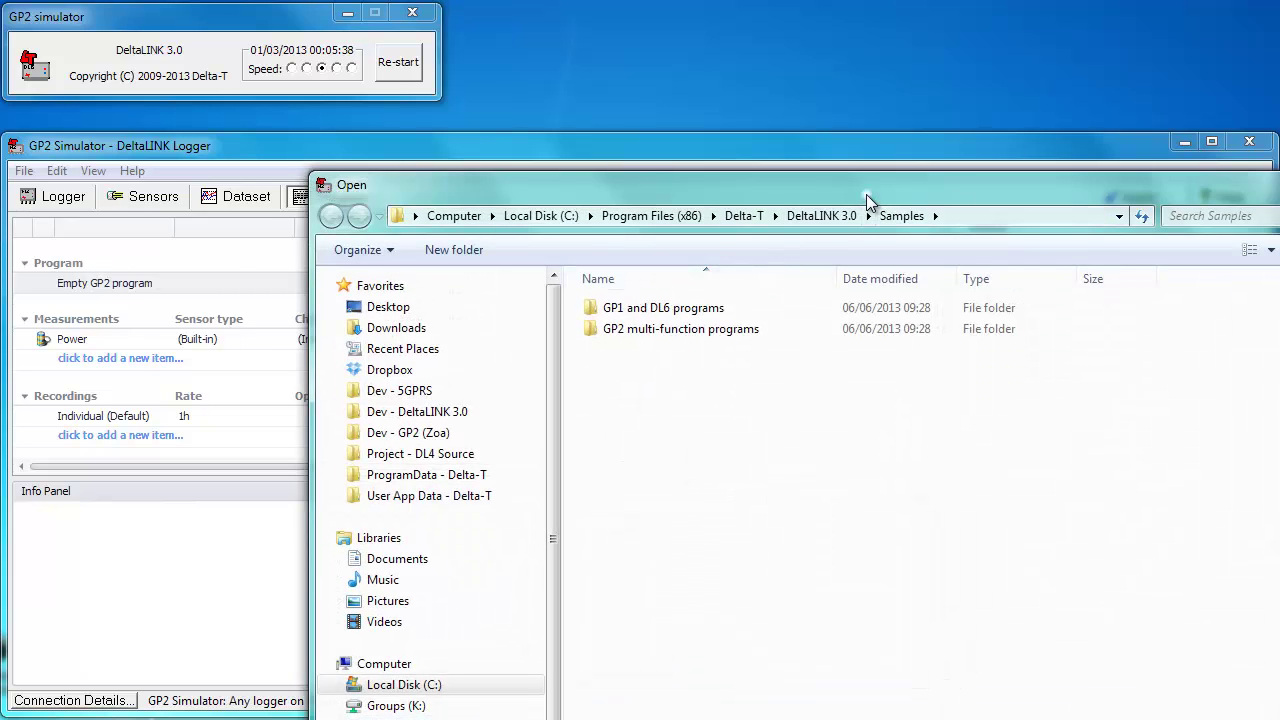
drag(866, 194, 648, 50)
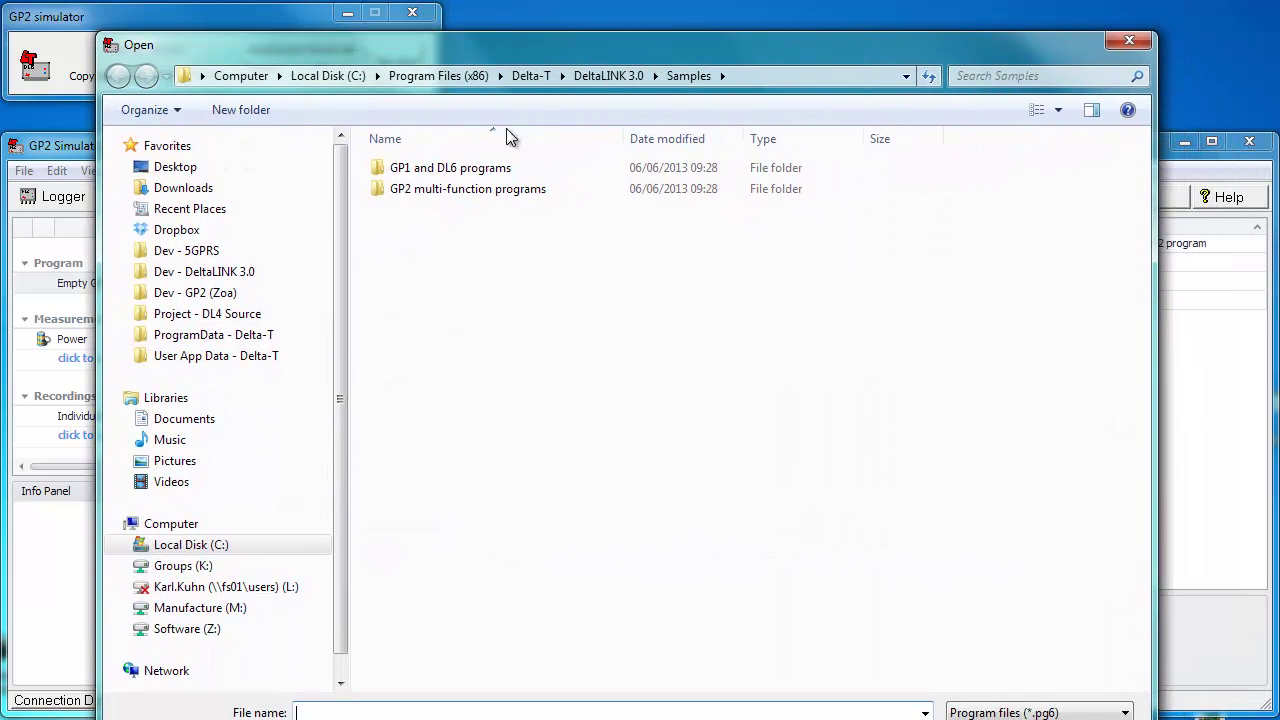
double_click(479, 195)
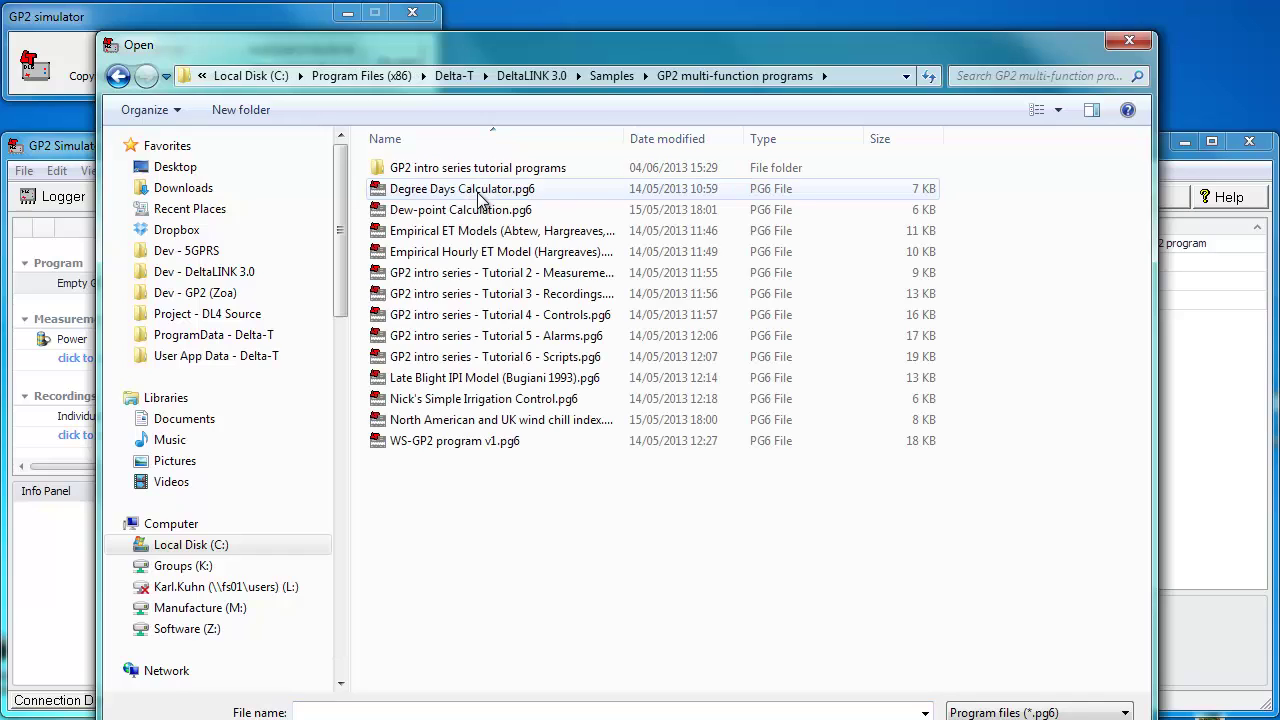
click(456, 366)
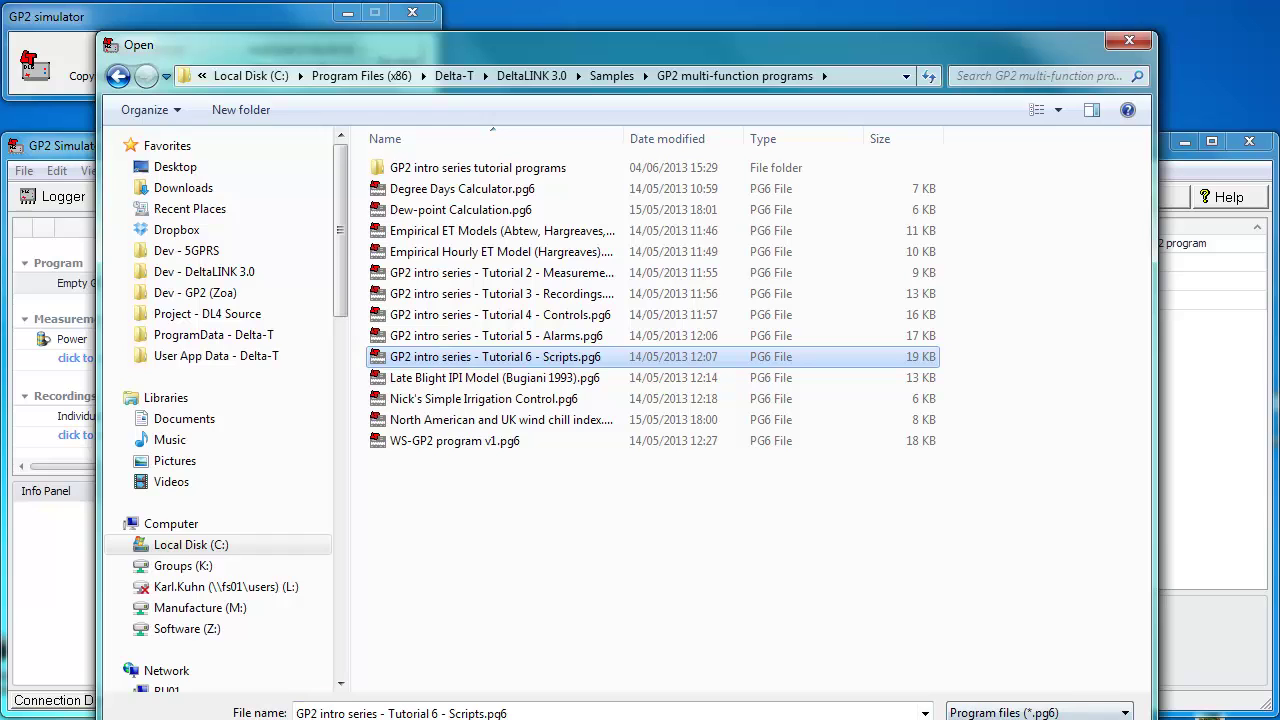
key(Return)
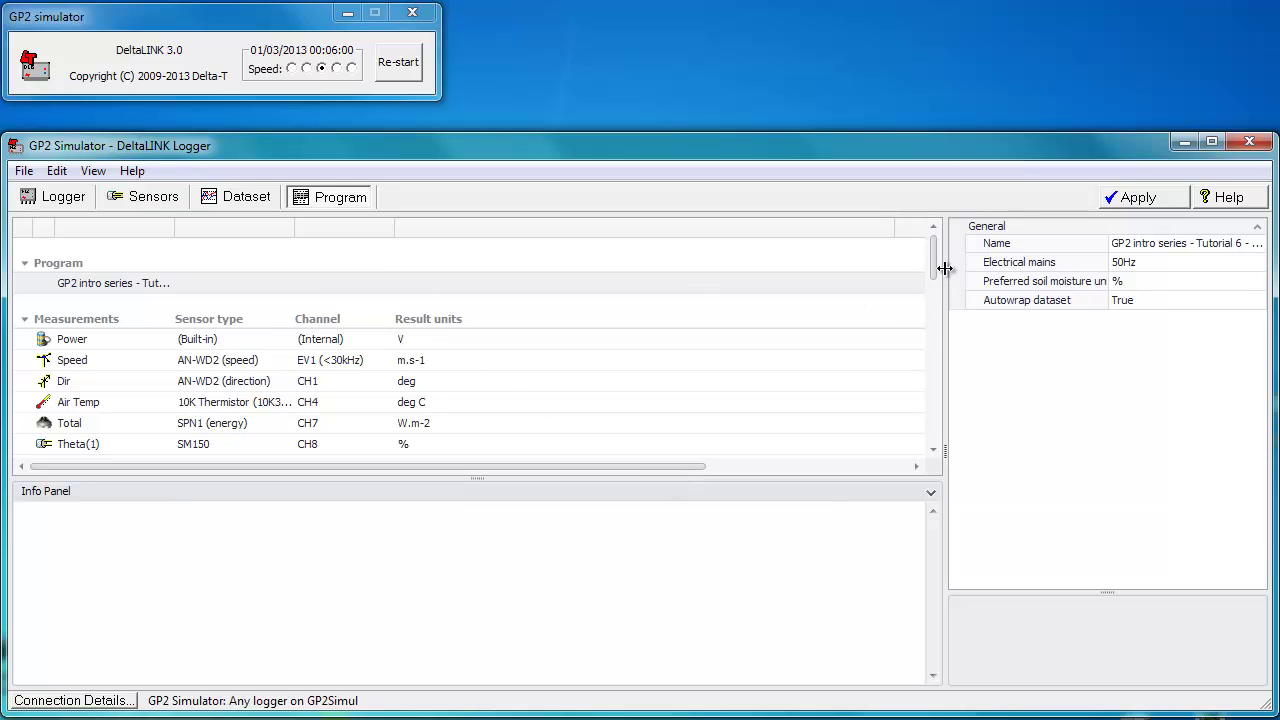
- Apply the imported program to the logger and start logging
drag(934, 266, 1008, 194)
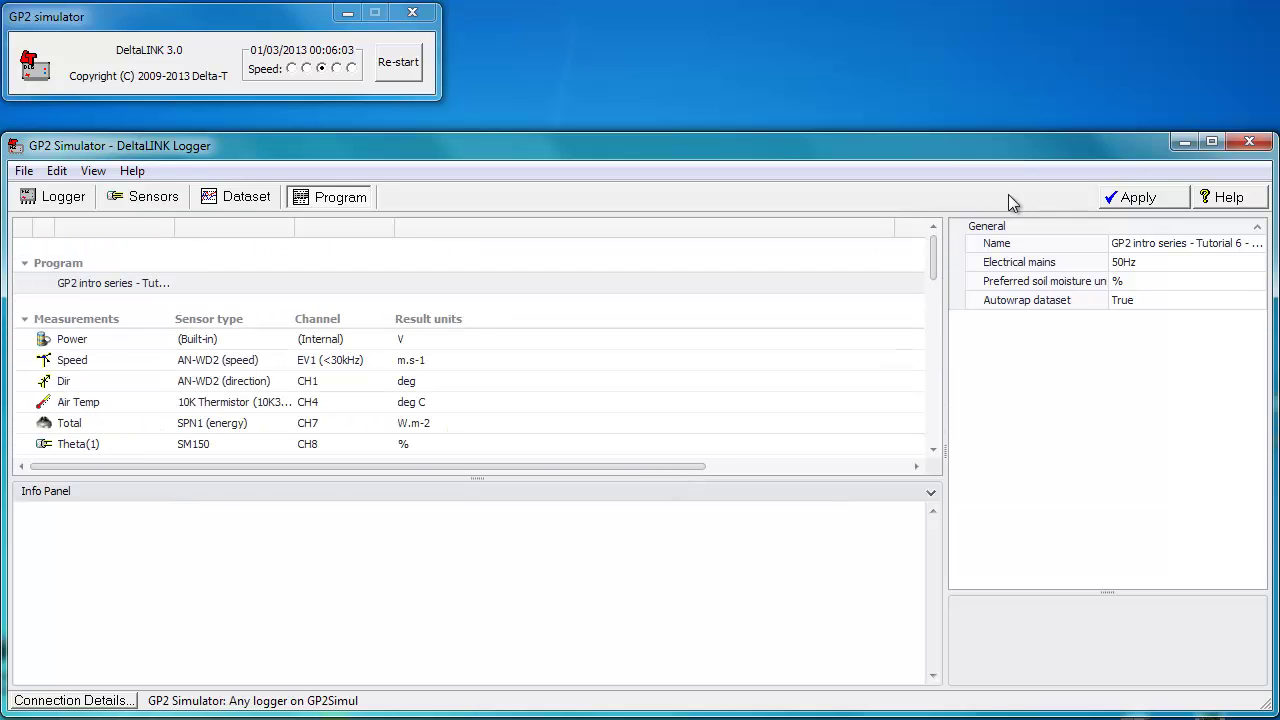
click(1141, 198)
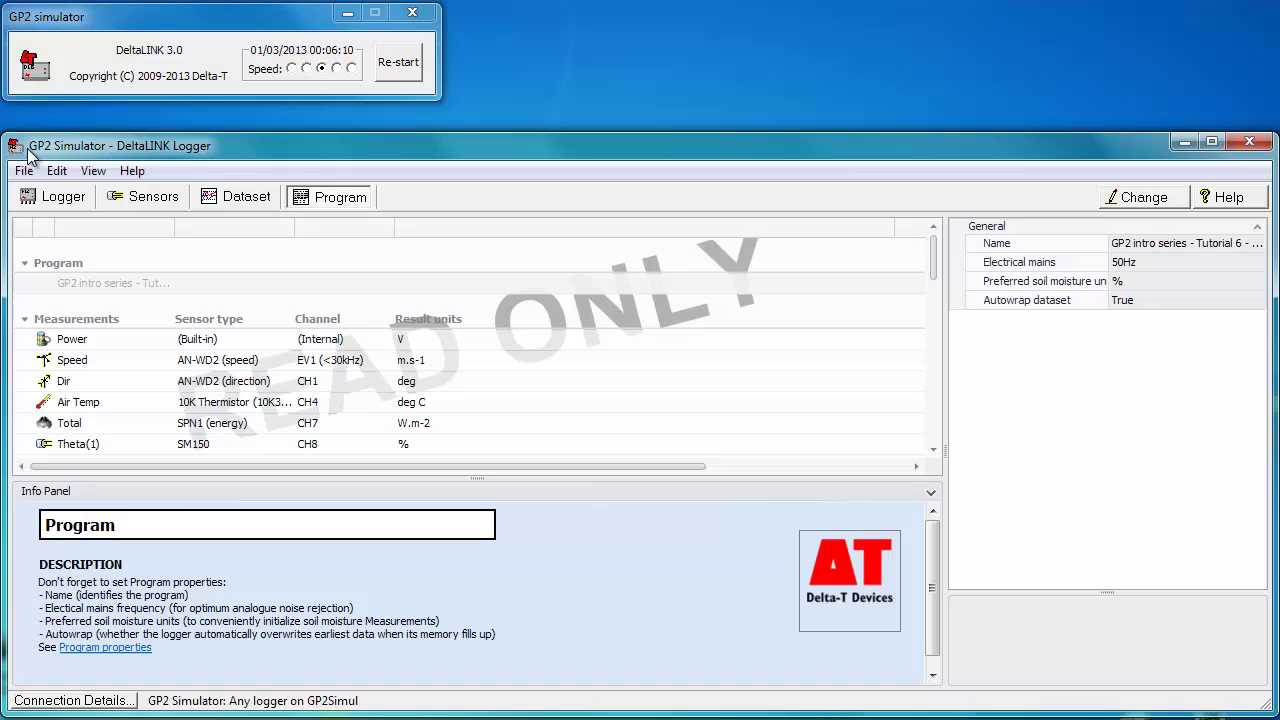
click(54, 198)
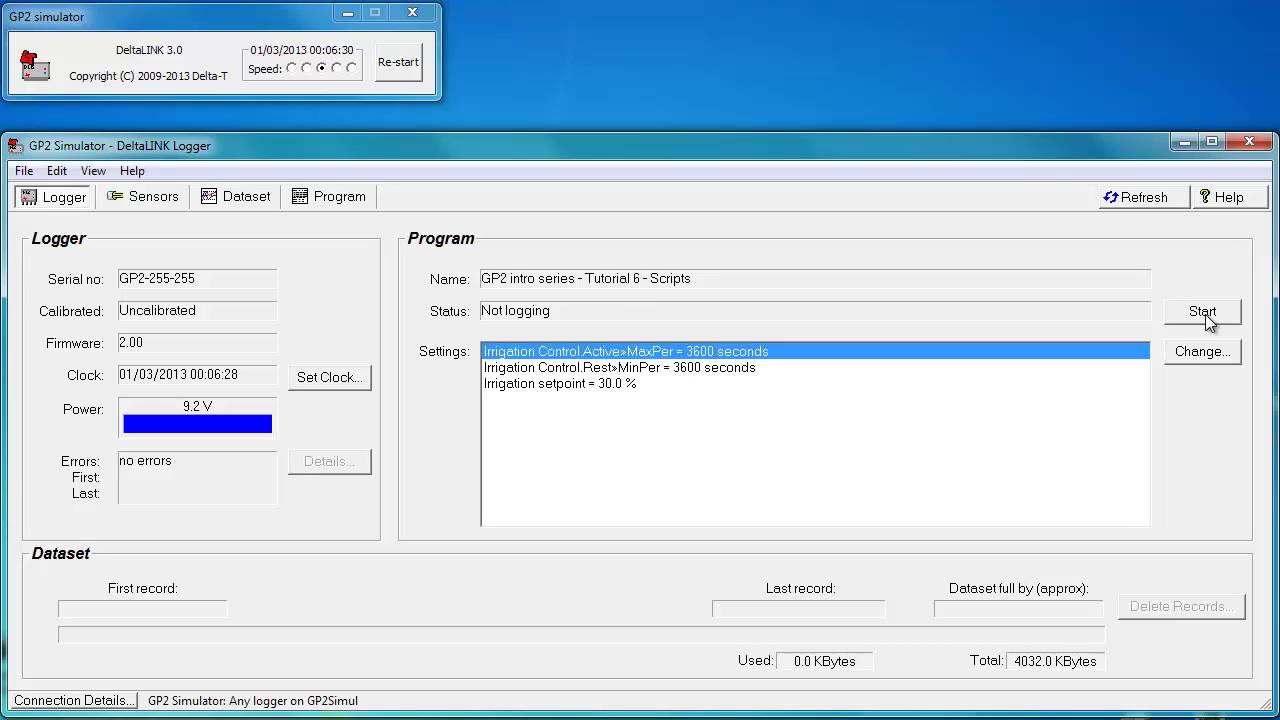
click(1204, 313)
- Run the simulator at its first and last speed settings, return it to the middle speed, and stop logging
click(260, 19)
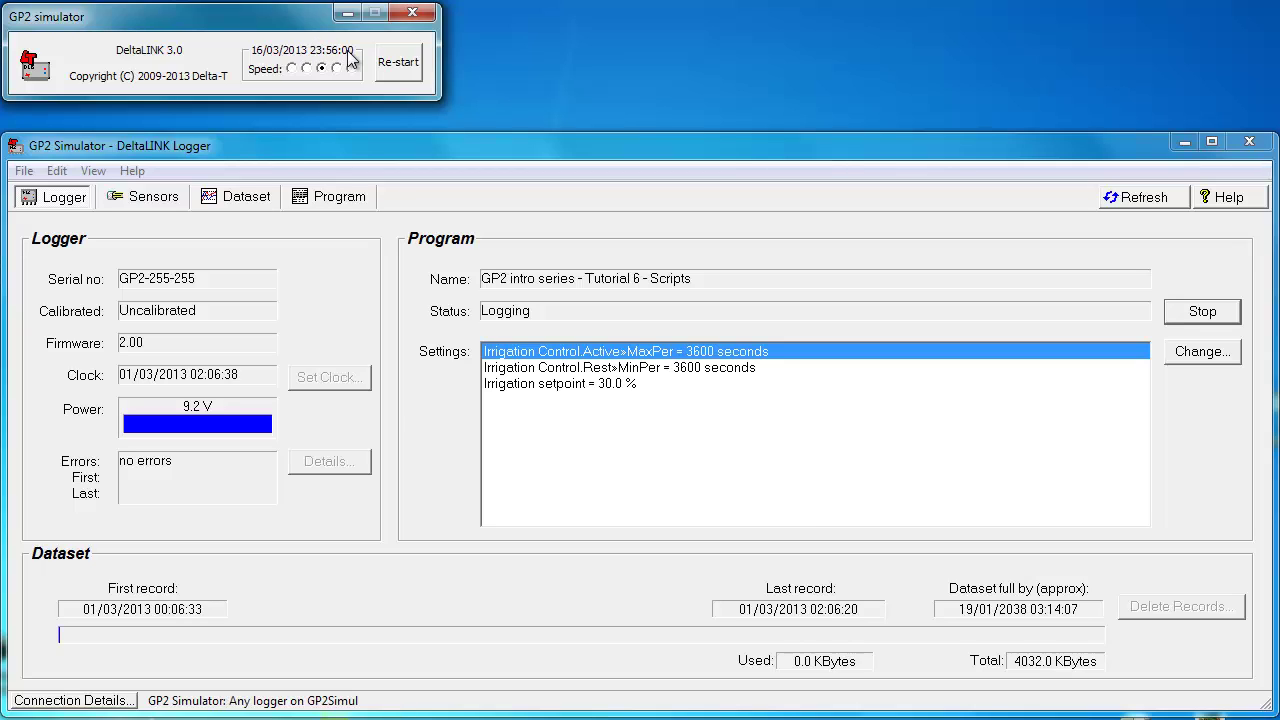
click(292, 68)
click(352, 69)
click(321, 68)
click(1236, 318)
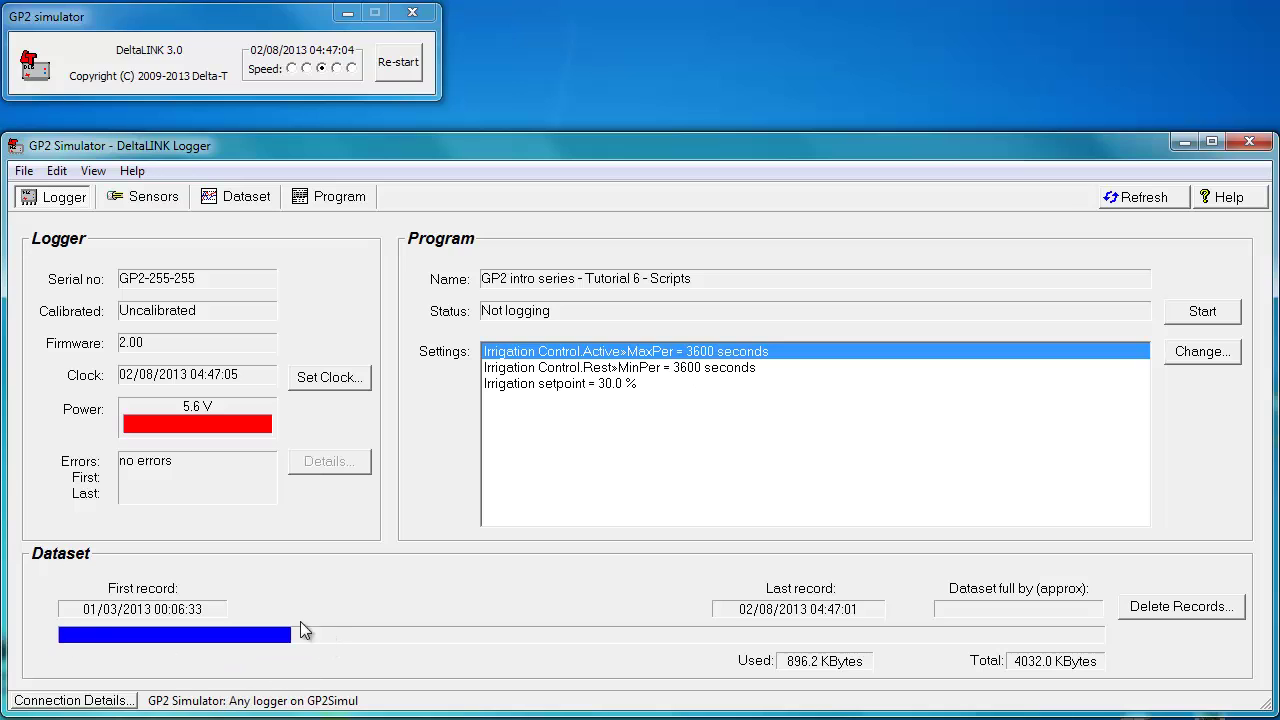
- Examine all the graphs of the recorded dataset, from the irrigation relay to the wind rose plots, and return to the logger overview
click(238, 196)
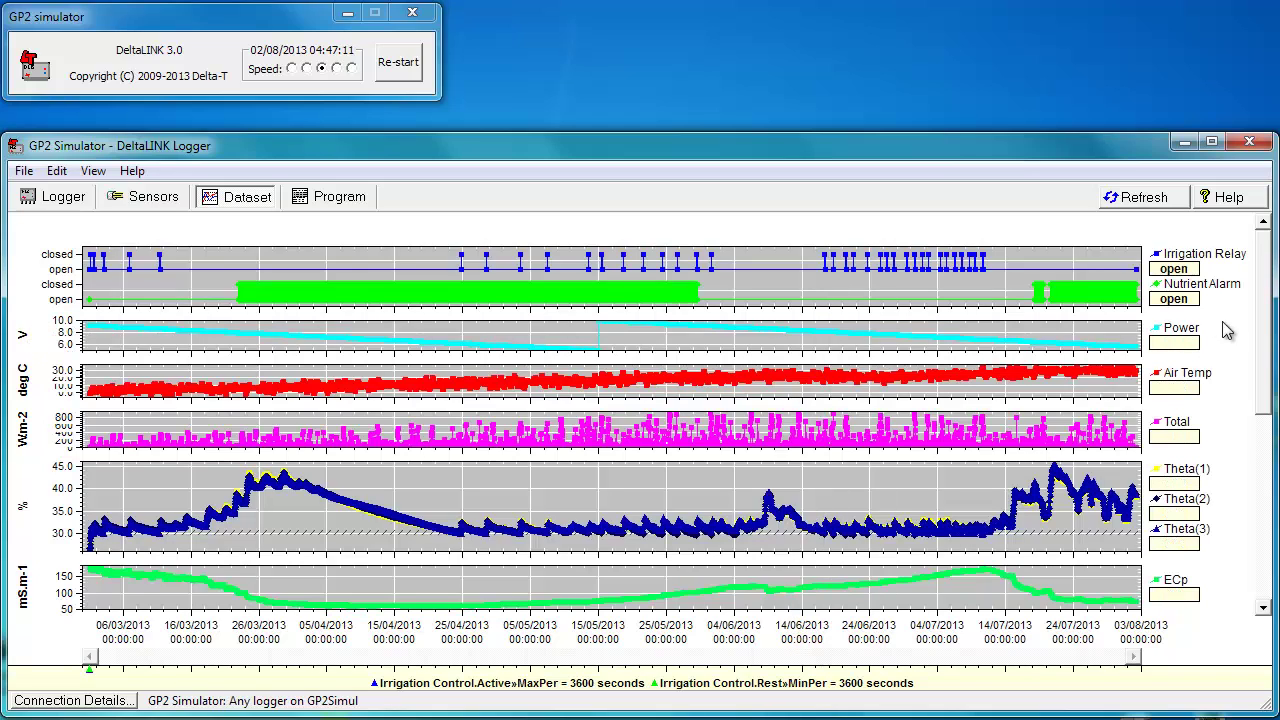
scroll(1268, 447, down, 5)
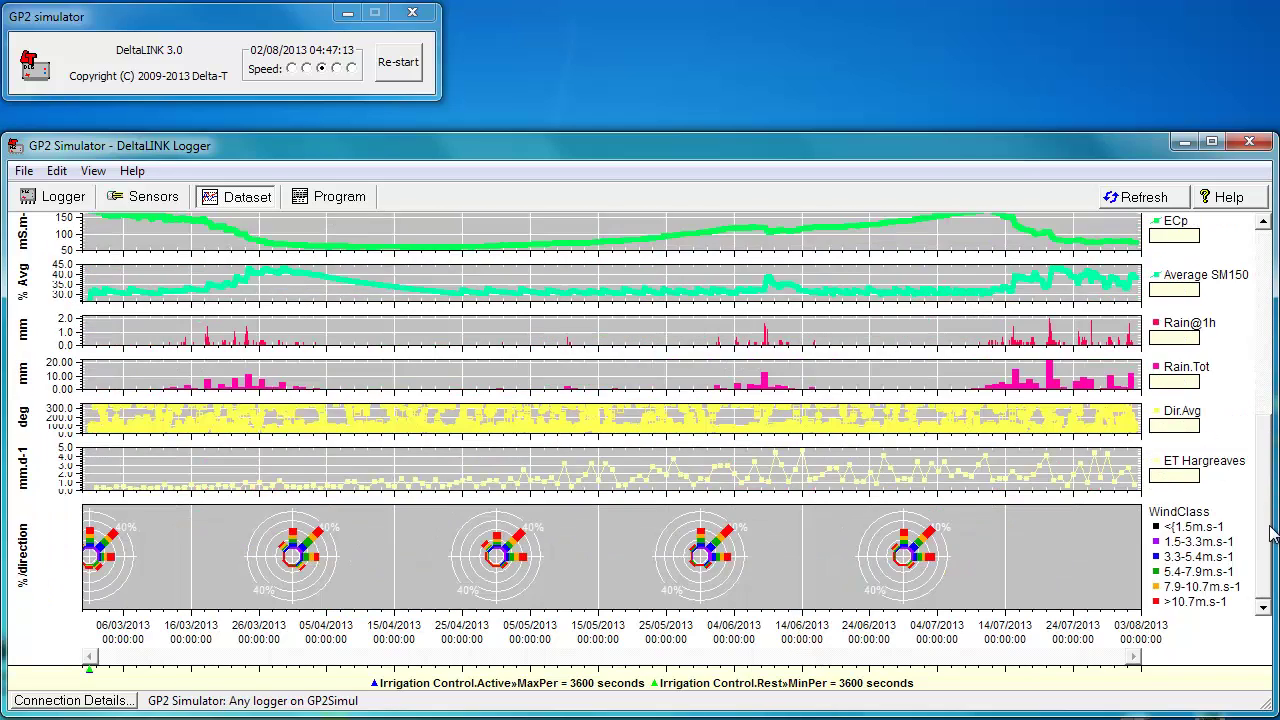
scroll(1272, 537, up, 5)
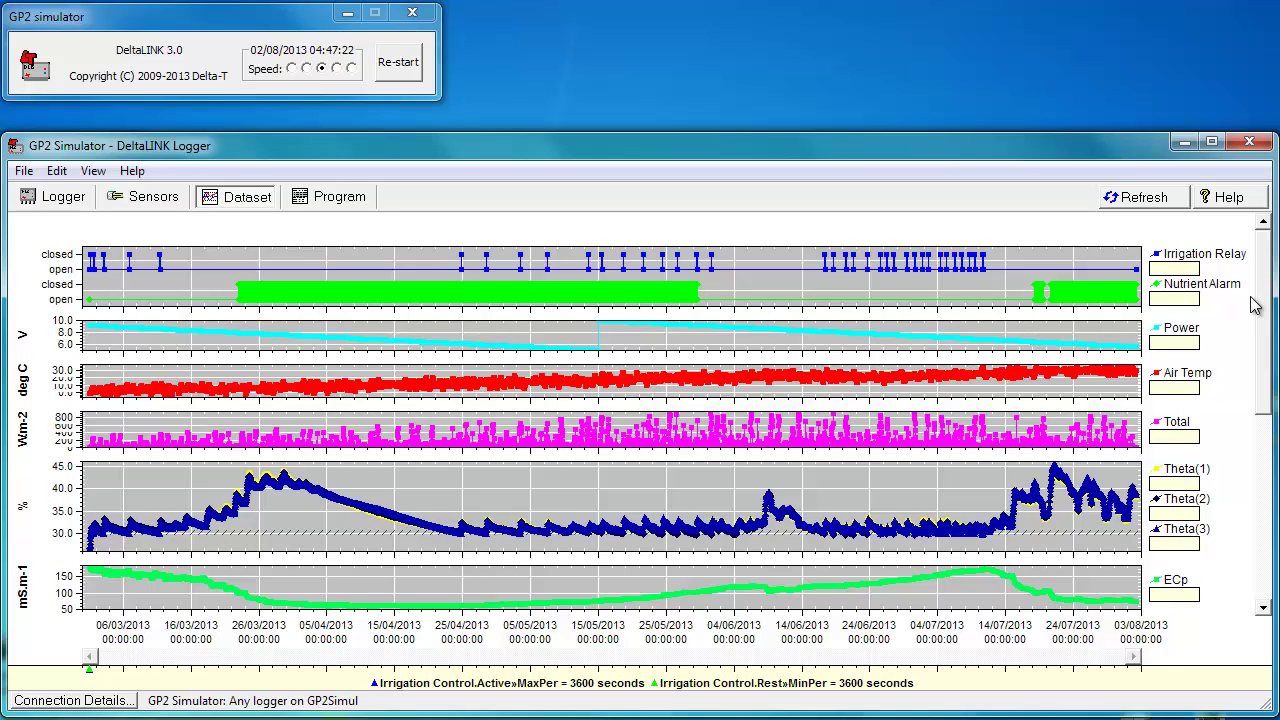
click(46, 198)
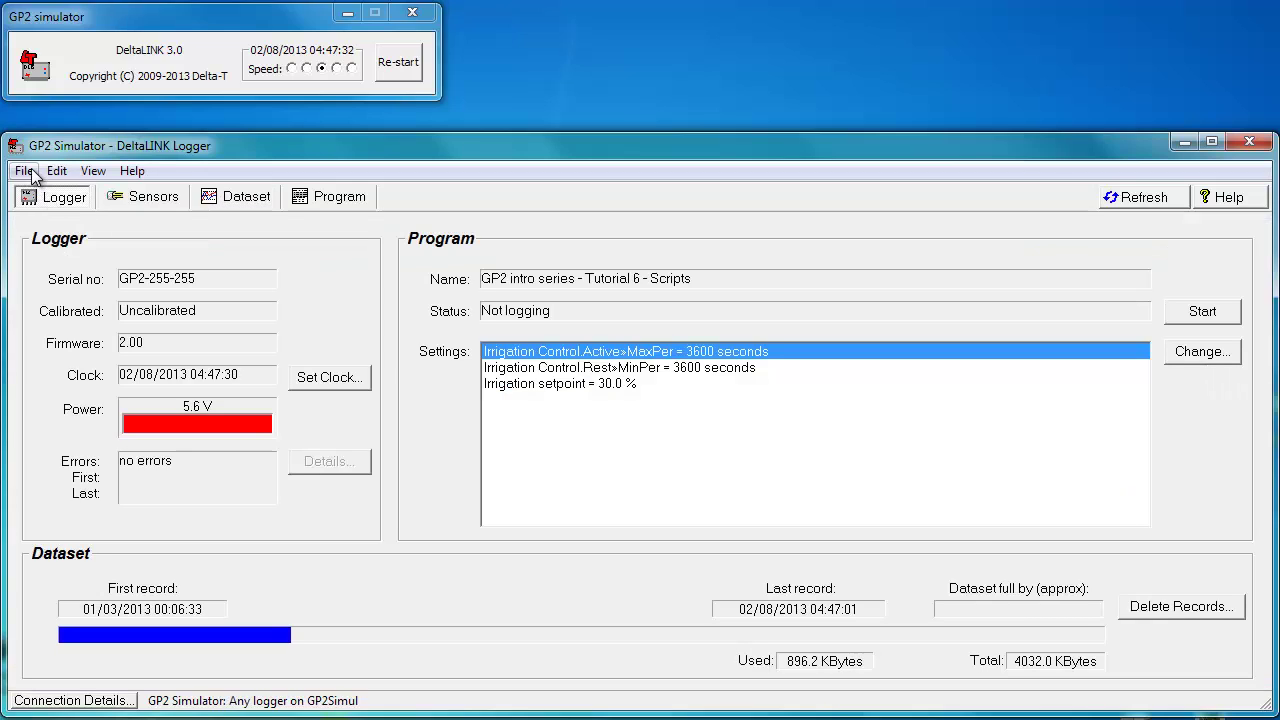
- Open the sample program file GP2 intro series - Tutorial 2 - Measurements.pg6 and fit its window to the screen
click(24, 171)
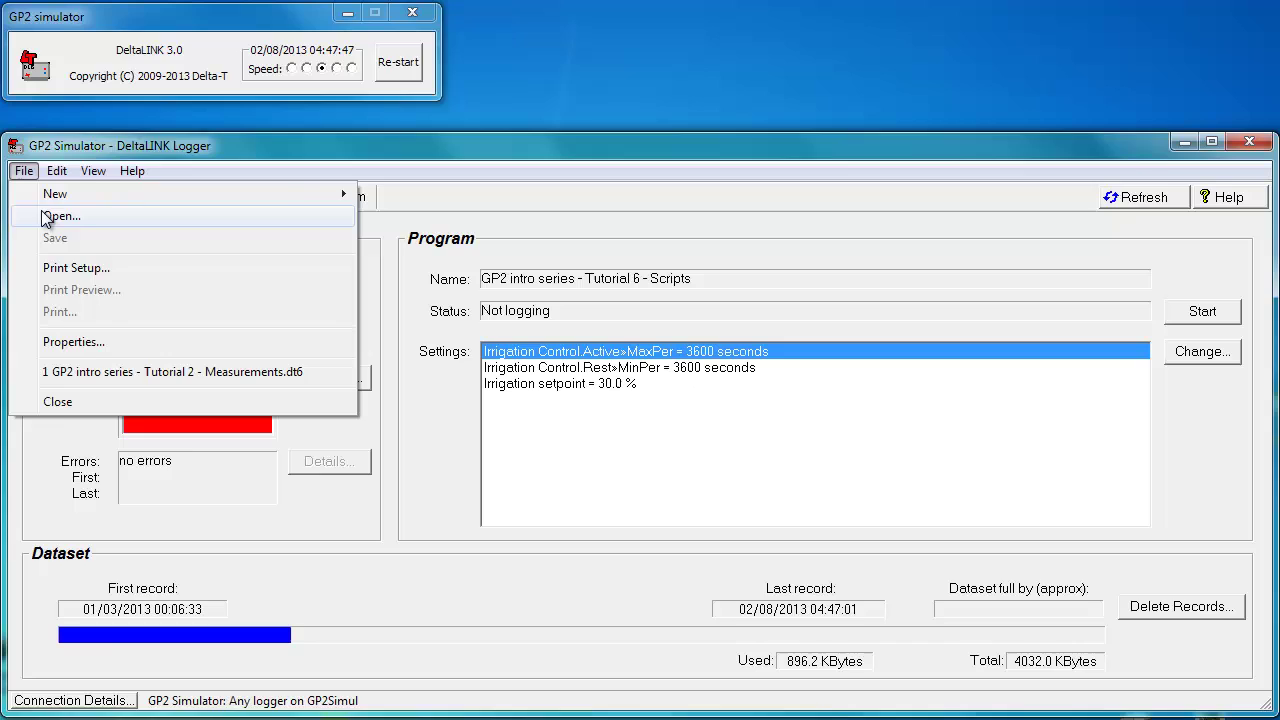
click(50, 212)
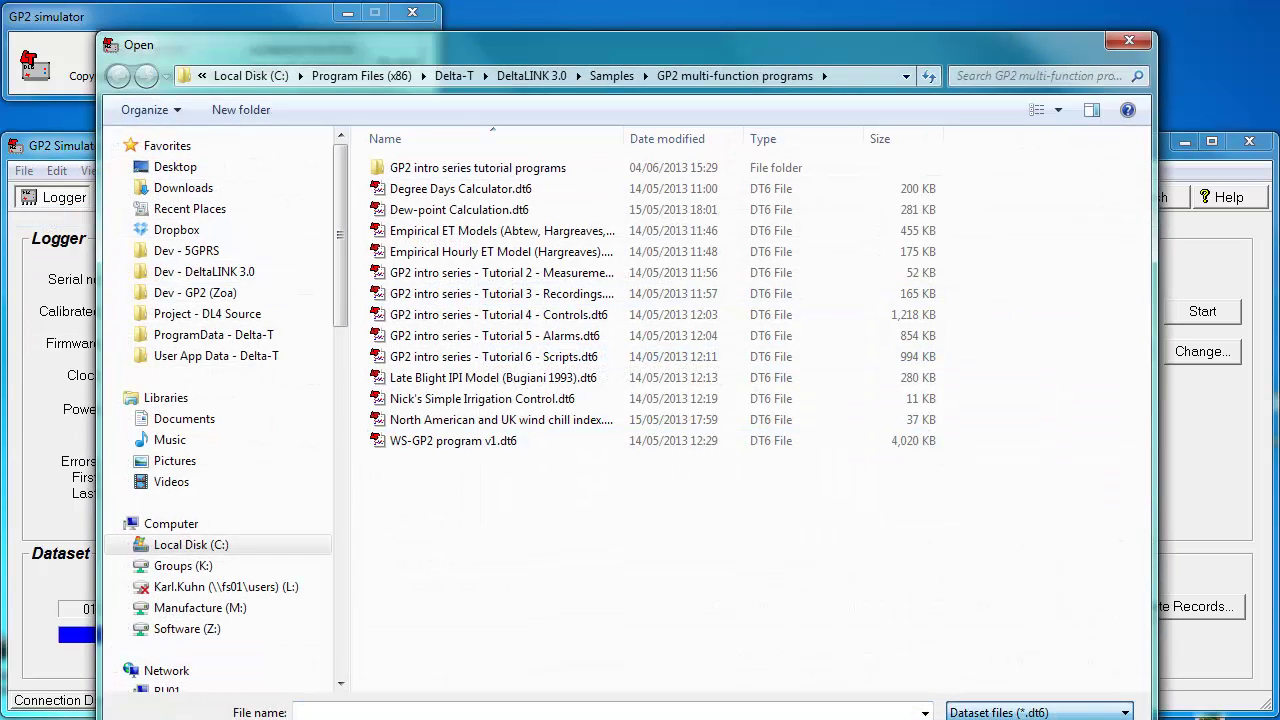
scroll(1040, 712, down, 1)
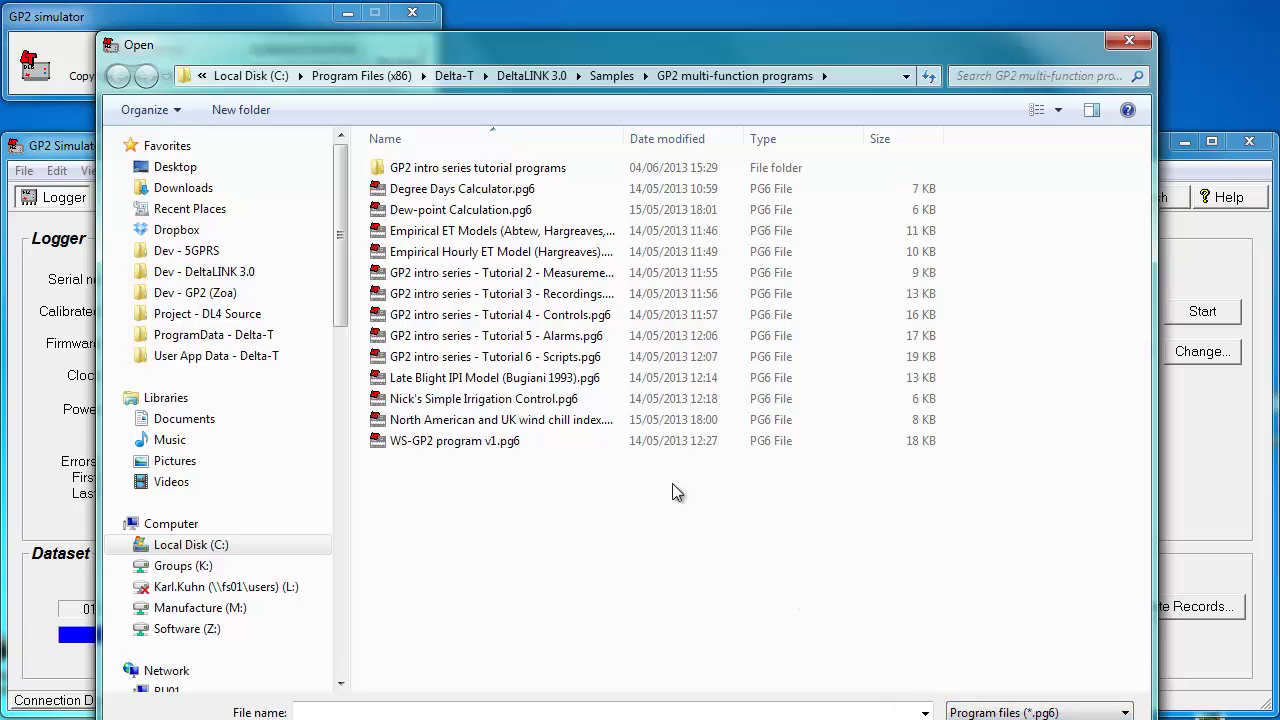
double_click(491, 279)
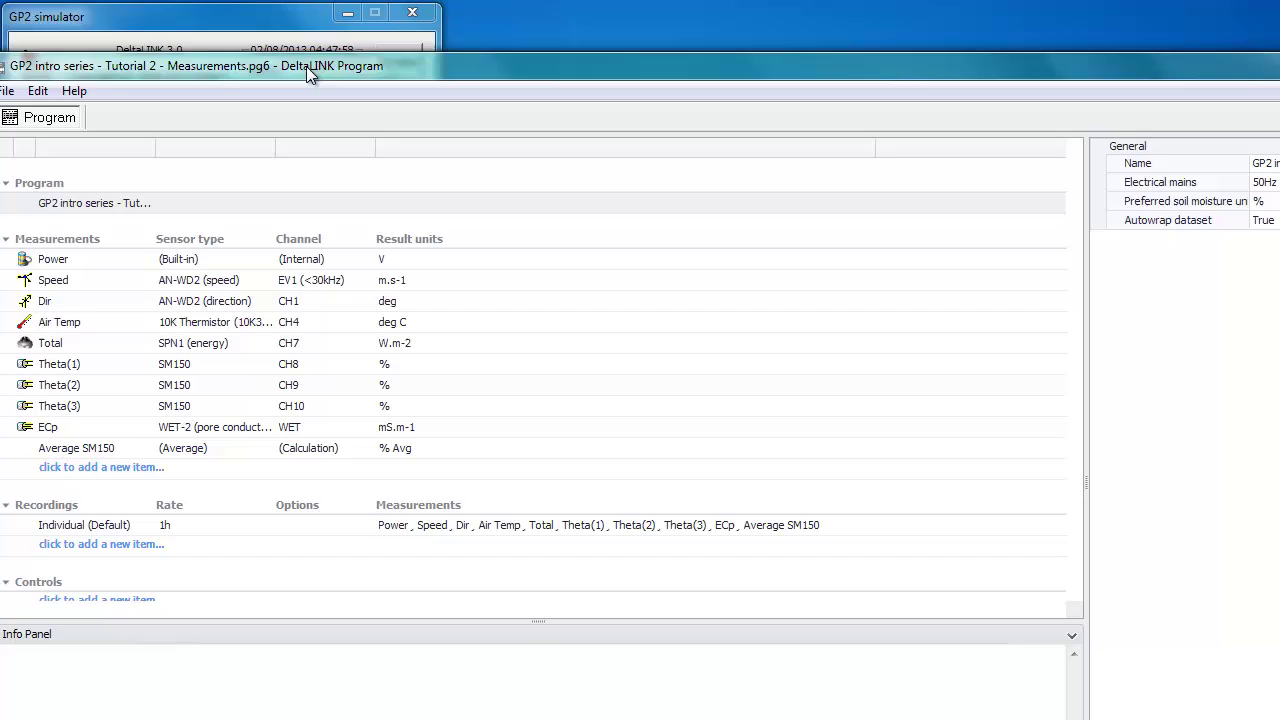
drag(306, 66, 320, 8)
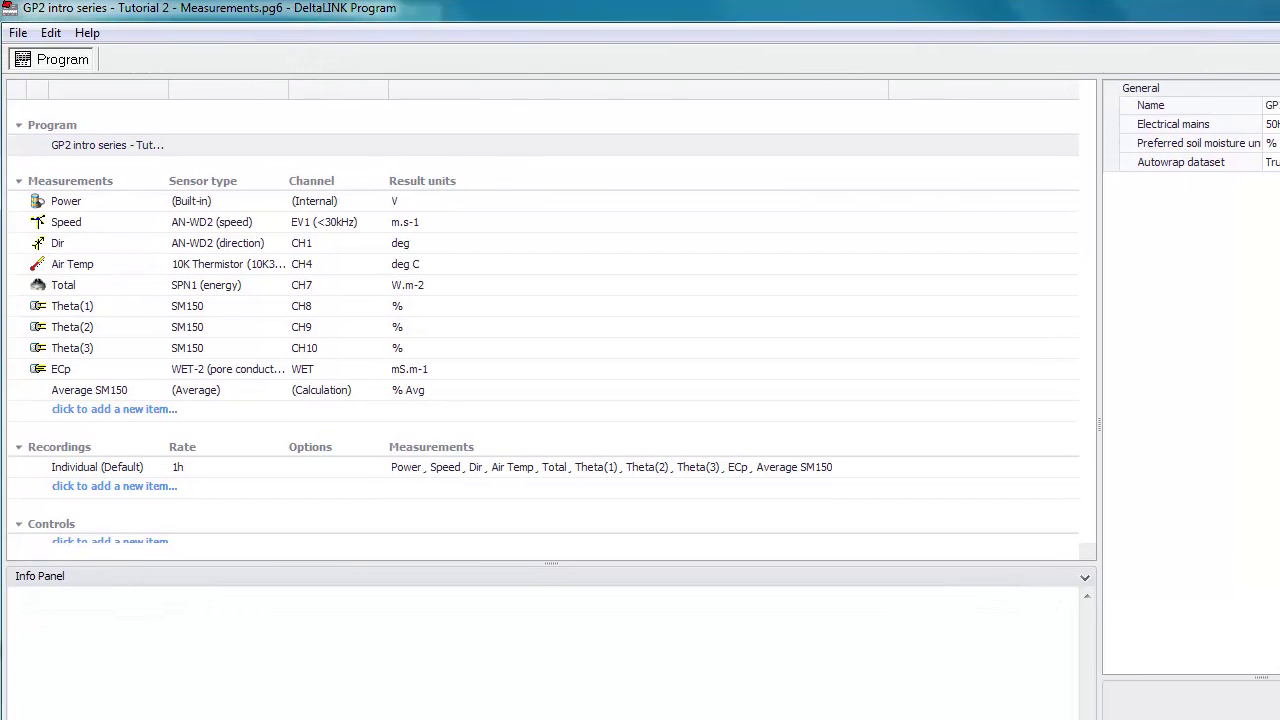
drag(1278, 718, 1254, 703)
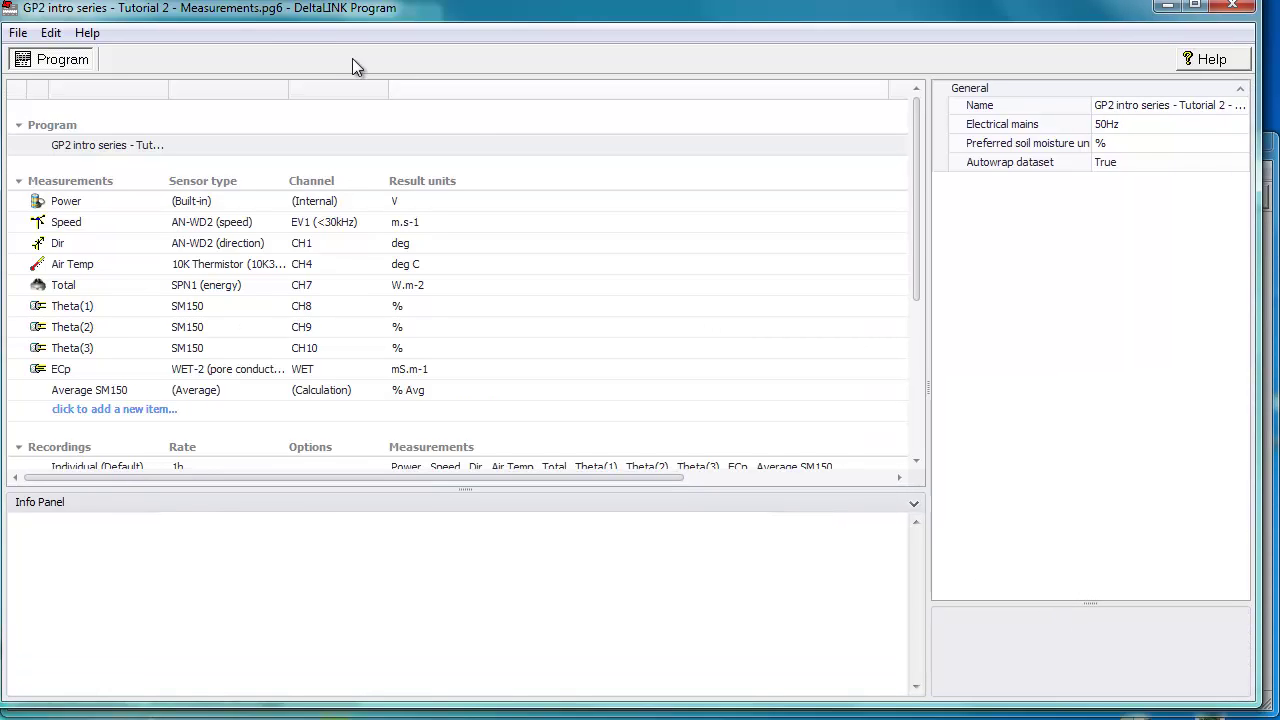
- Try to send the Tutorial 2 - Measurements program to the logger using the GP2 Simulator connection
drag(250, 10, 256, 12)
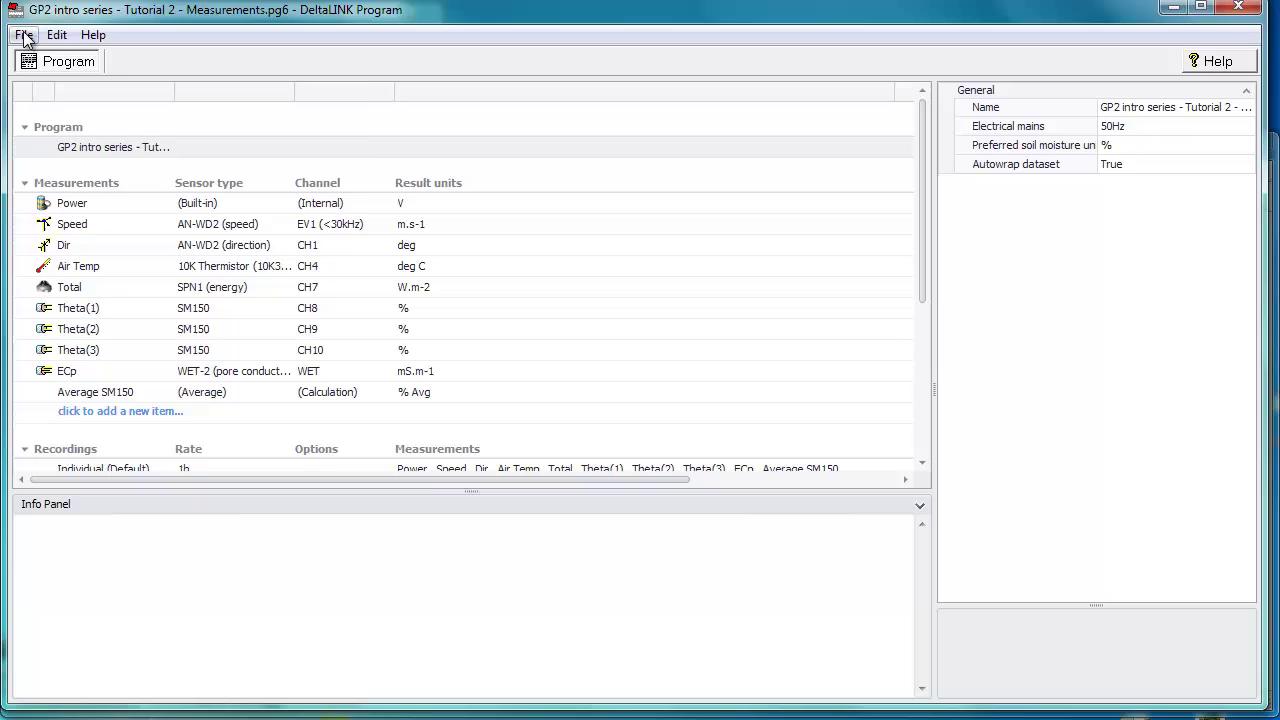
click(24, 35)
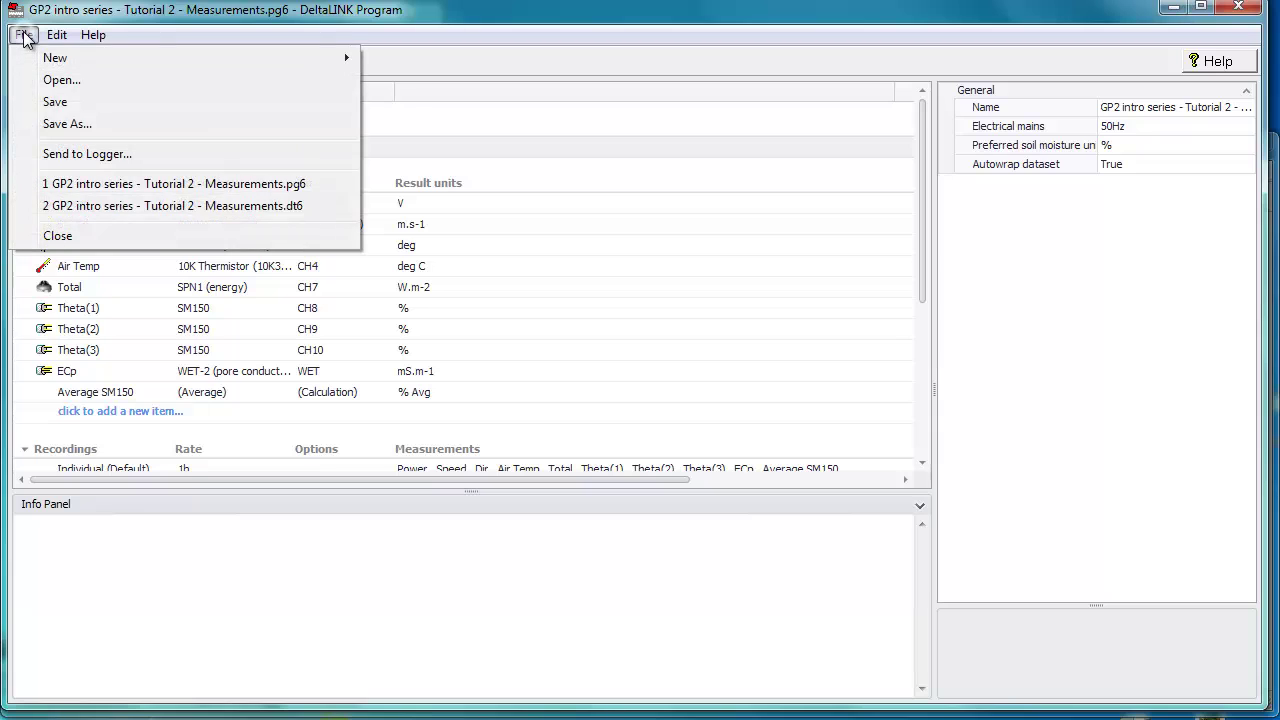
click(76, 154)
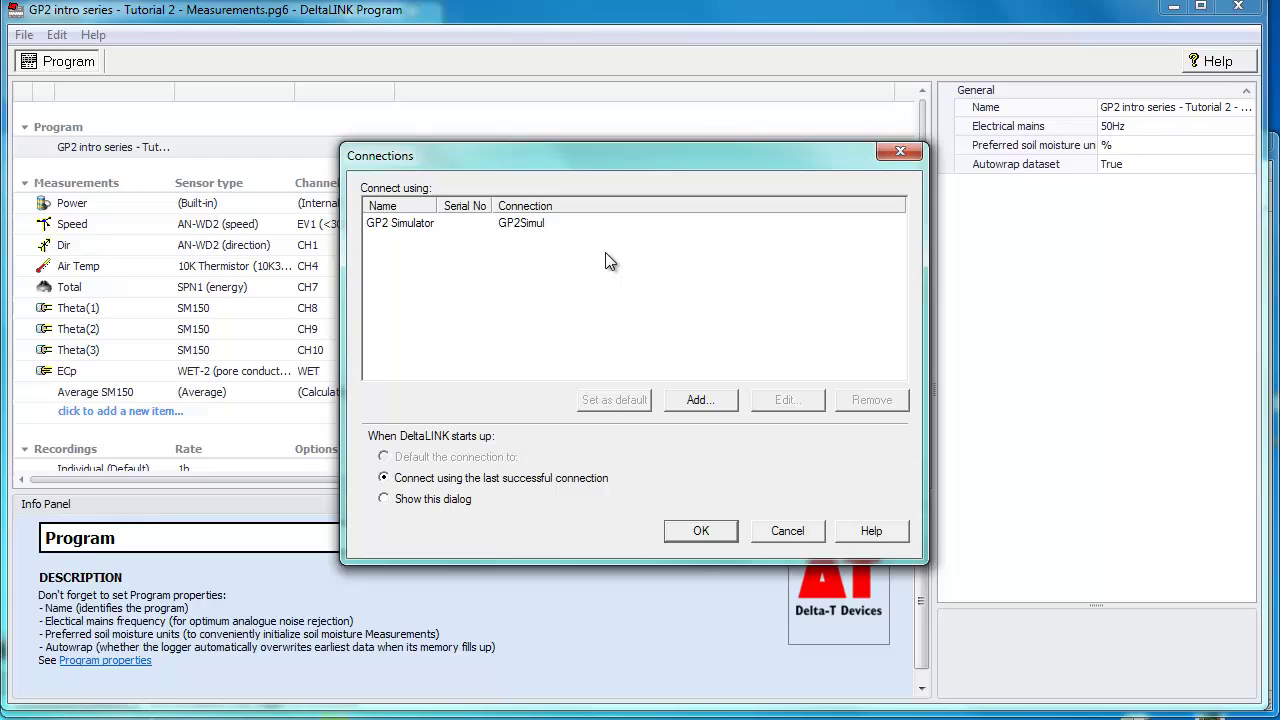
click(415, 226)
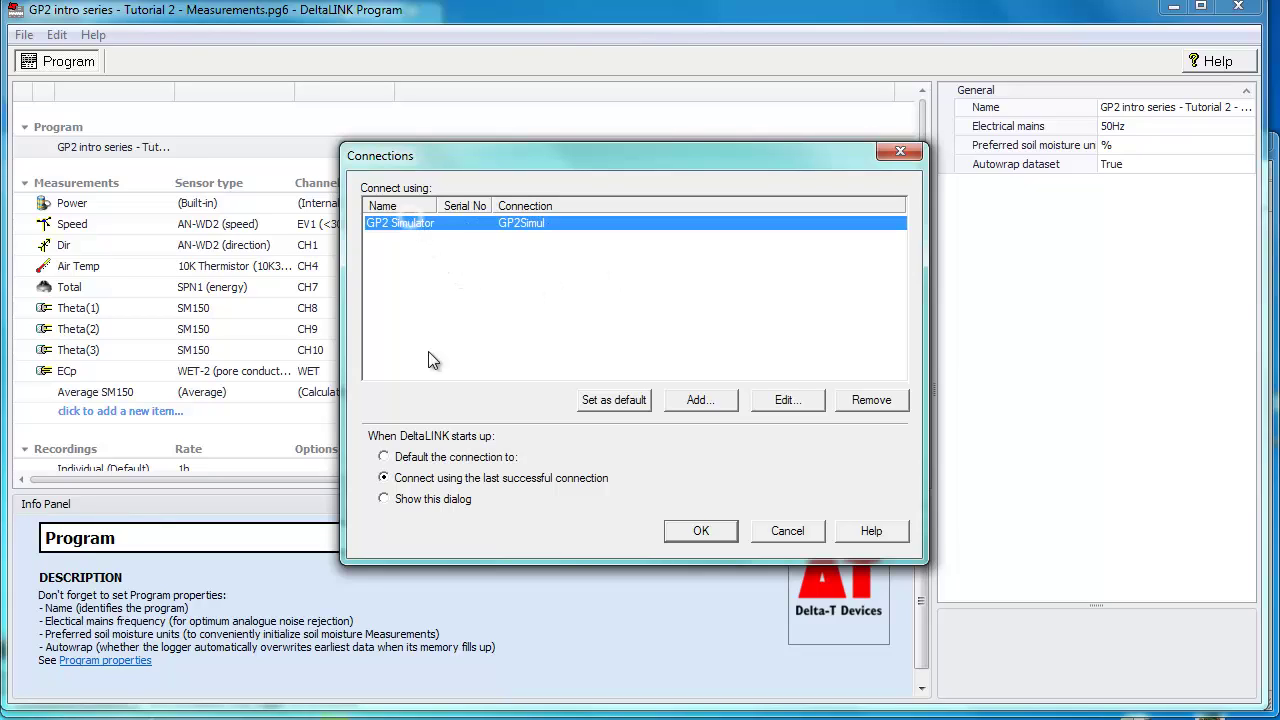
click(697, 532)
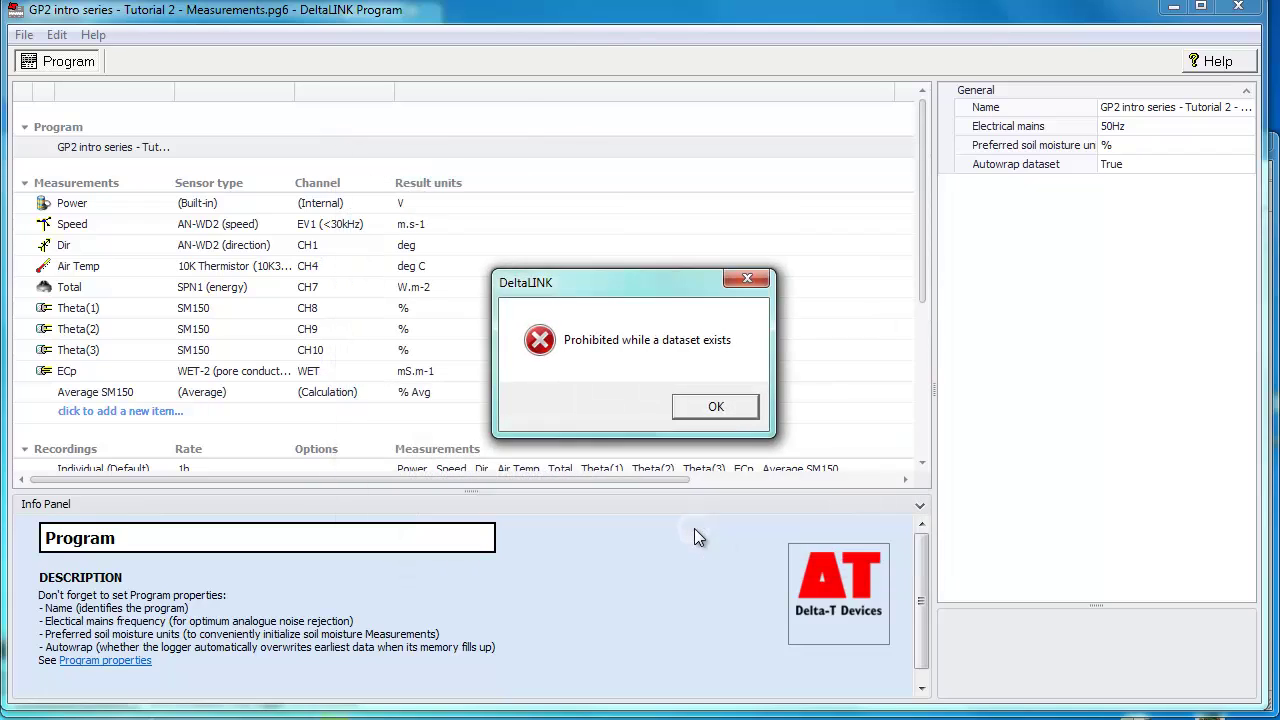
click(725, 406)
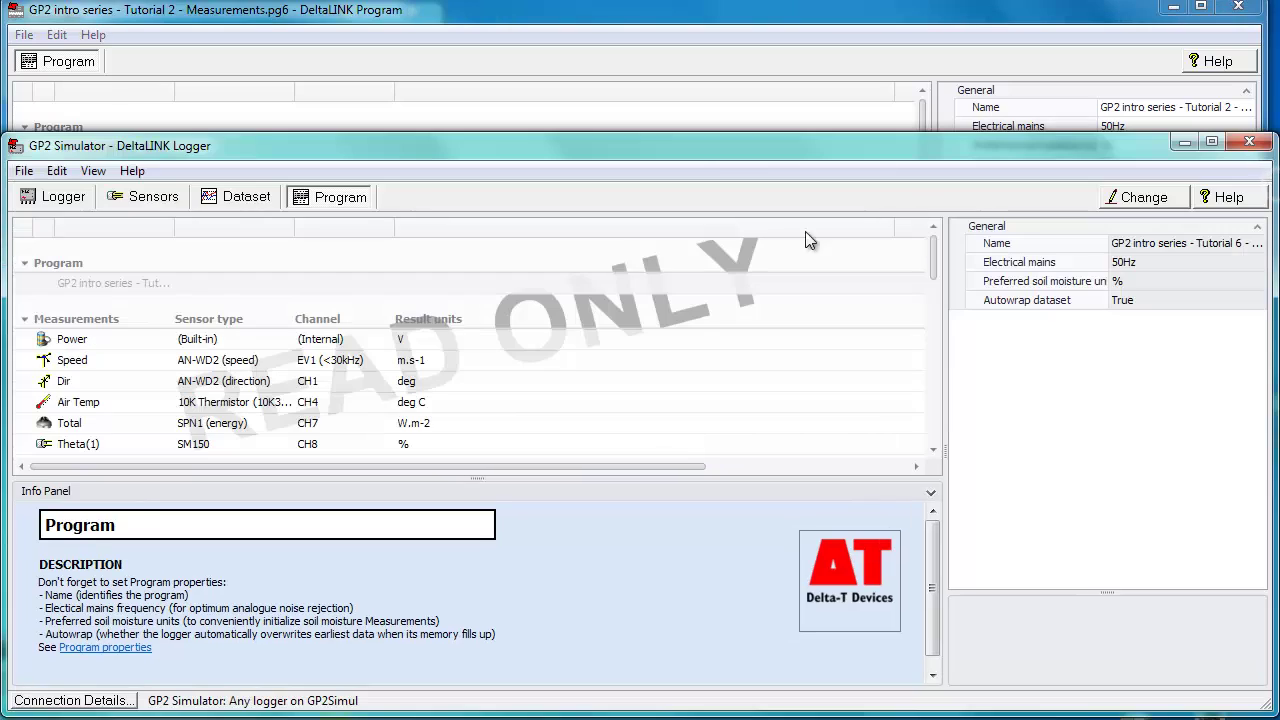
- Delete all dataset records from the simulated GP2 logger
click(28, 201)
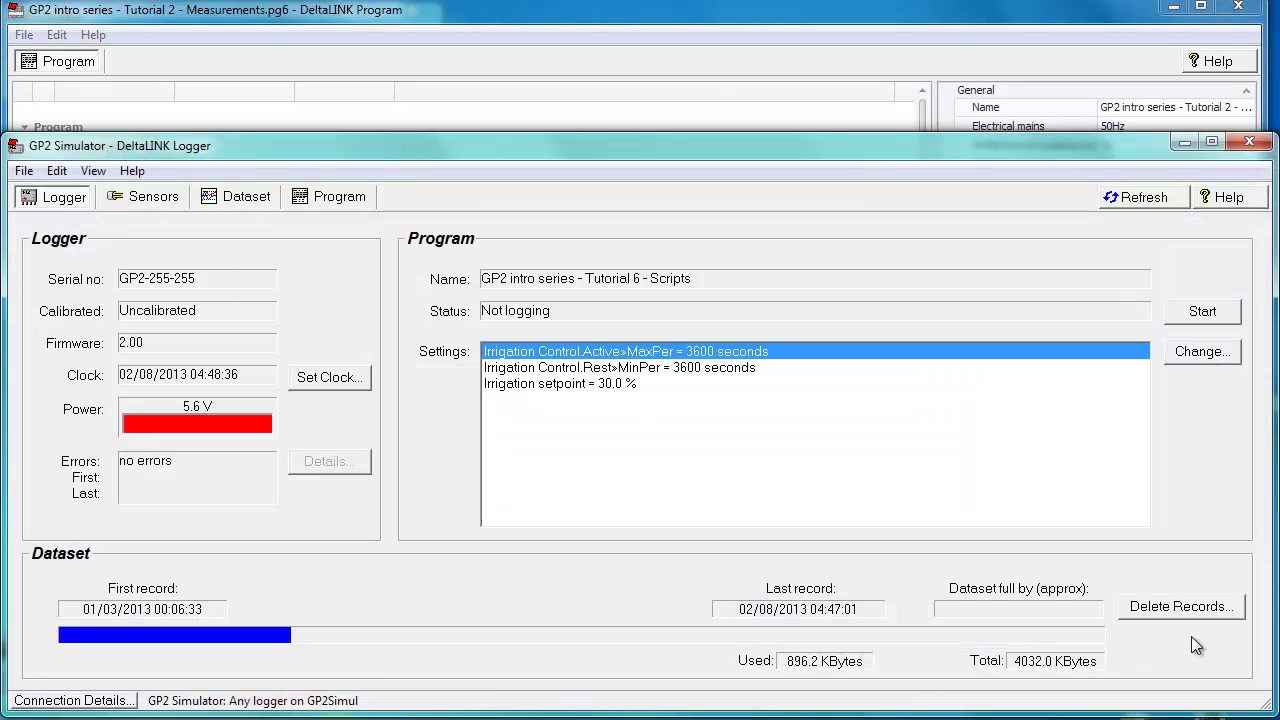
click(1196, 610)
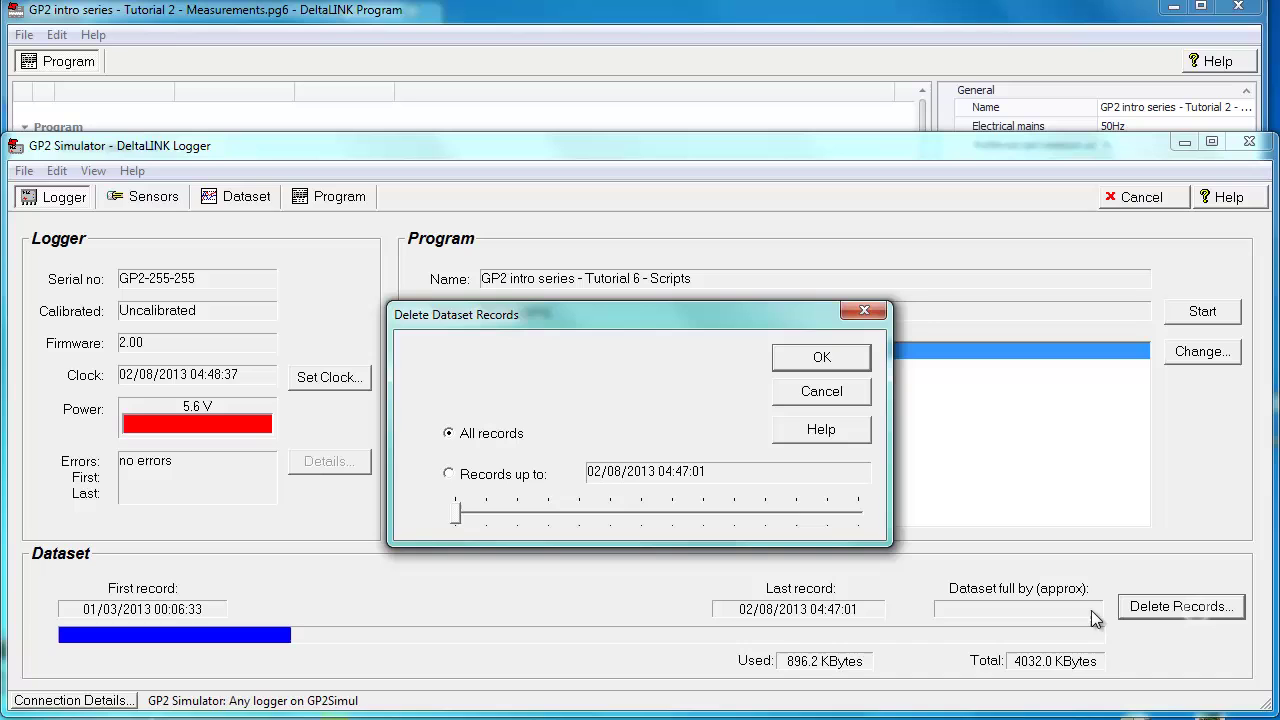
click(819, 358)
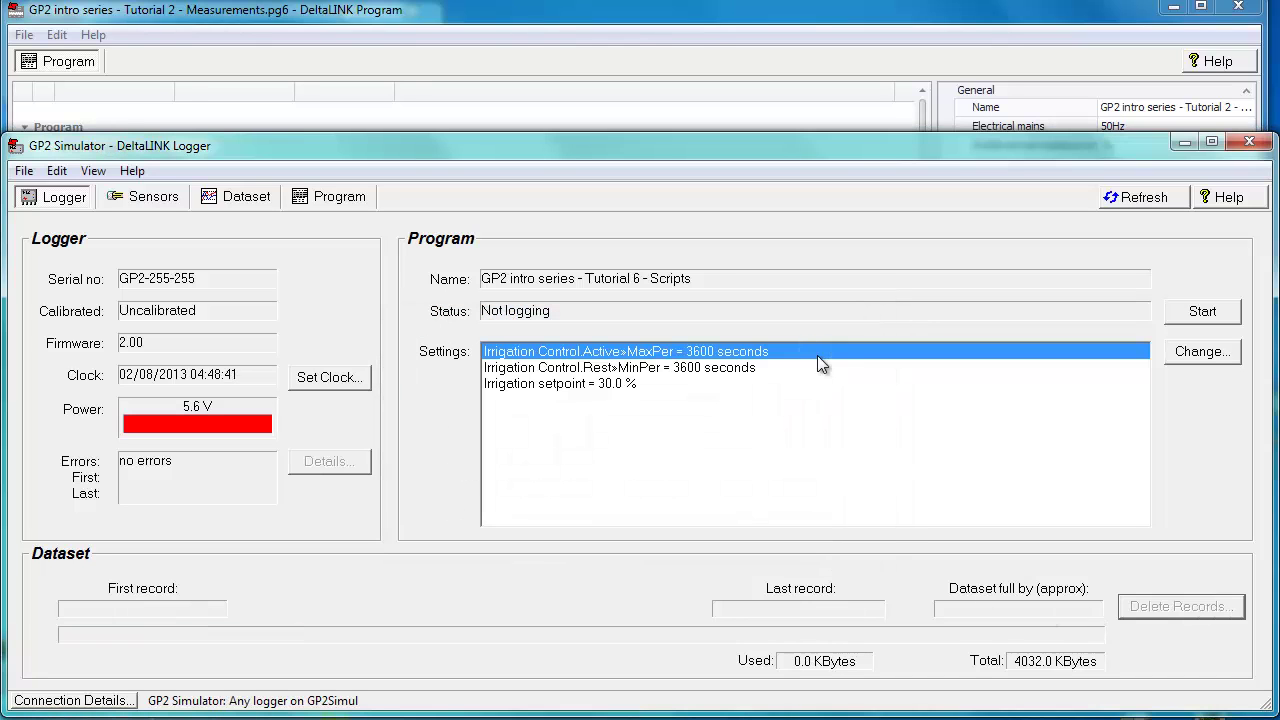
- Return to the GP2 intro series - Tutorial 2 - Measurements program and send it to the logger through the GP2 Simulator connection
click(322, 12)
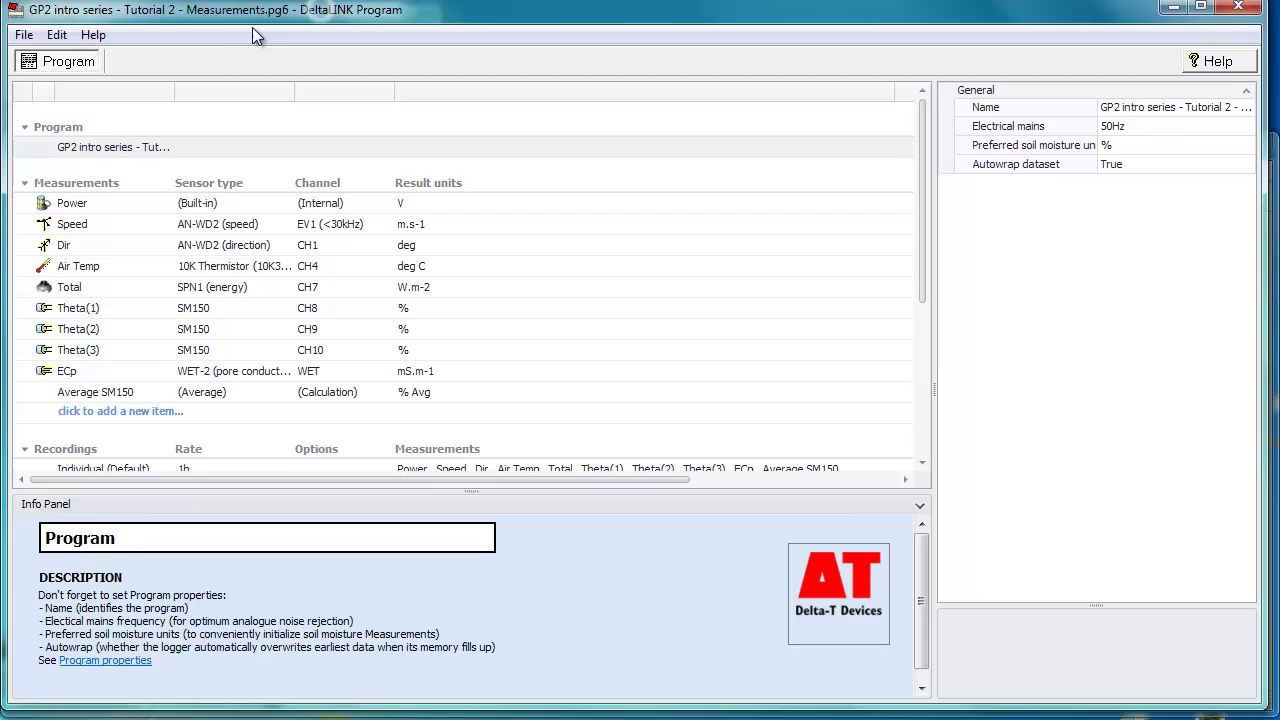
click(26, 35)
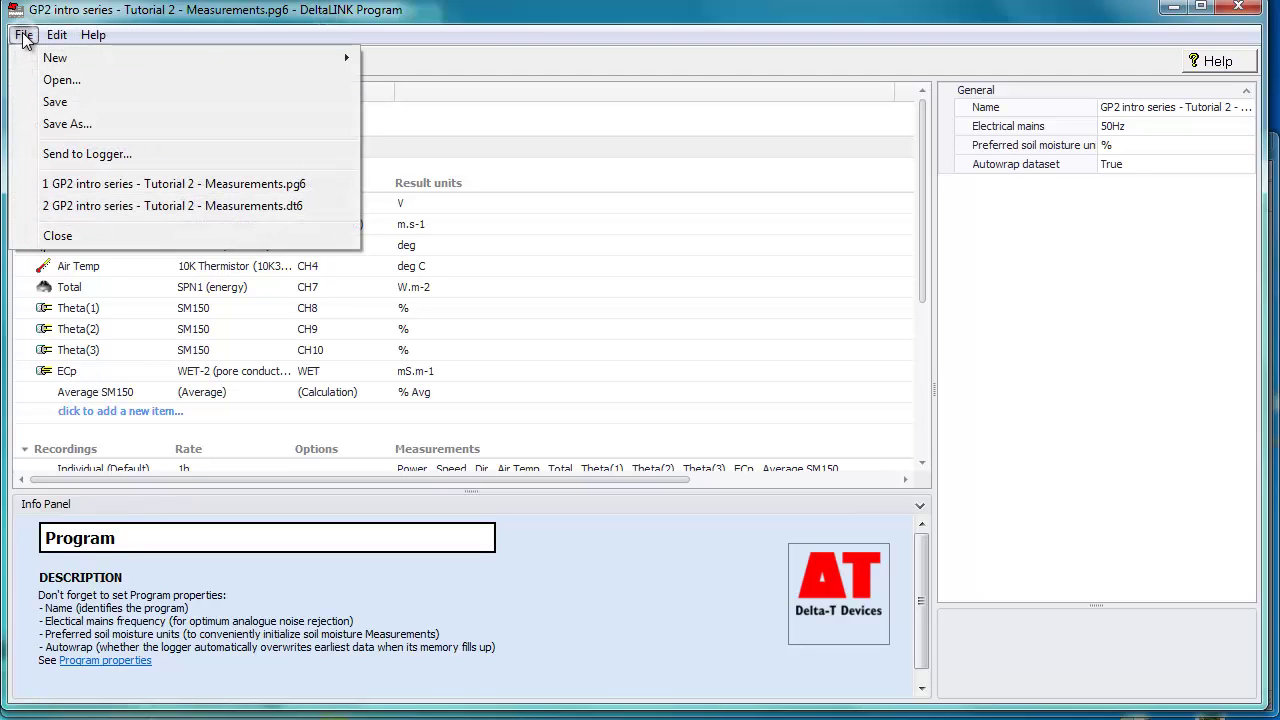
click(90, 153)
click(512, 223)
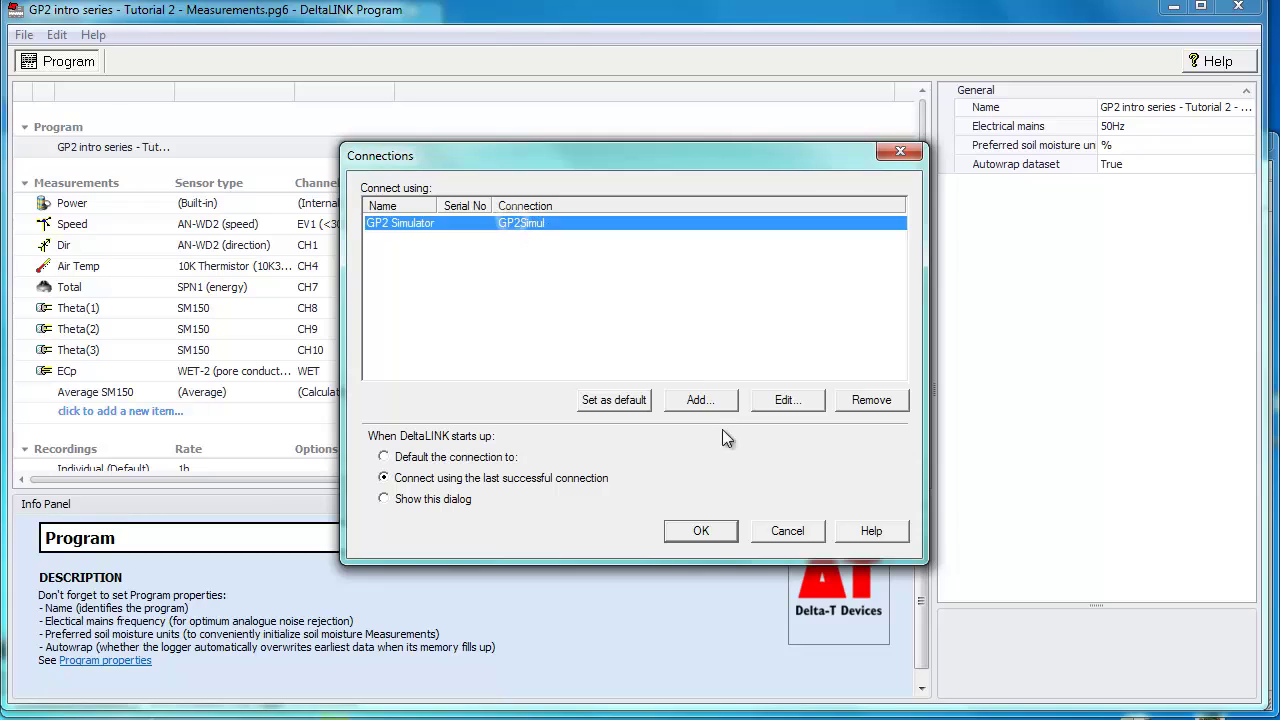
click(688, 533)
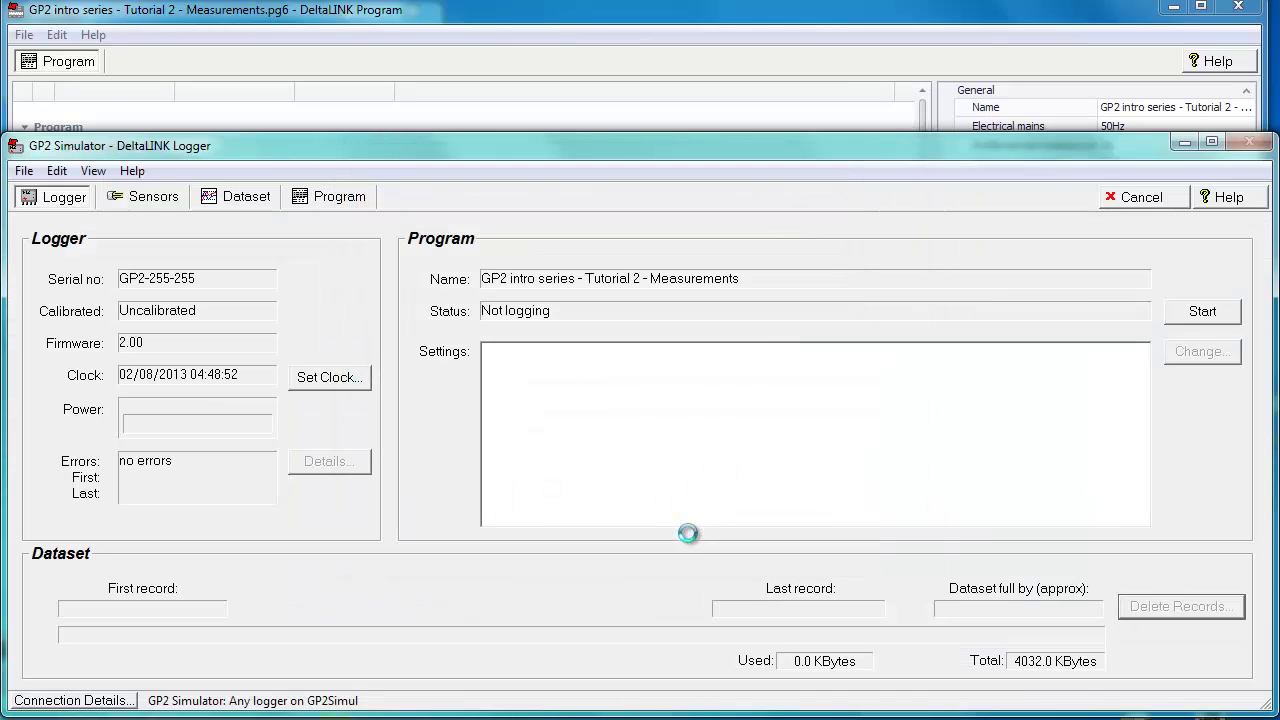